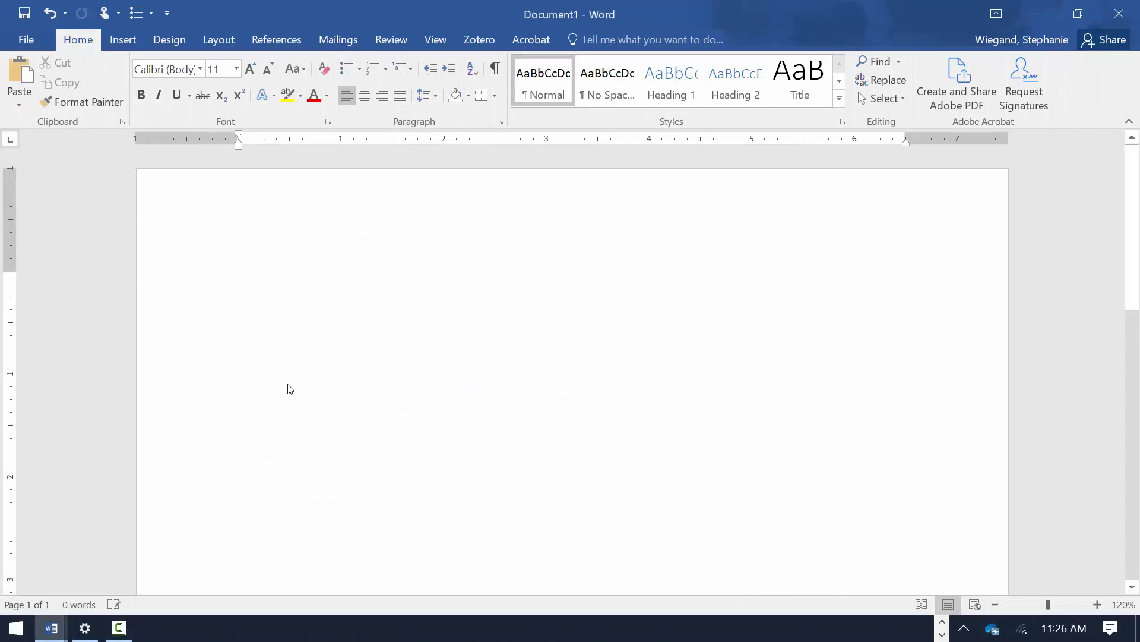
- Apply the Normal 1-inch margins on all sides and begin editing the page header
left_click(218, 39)
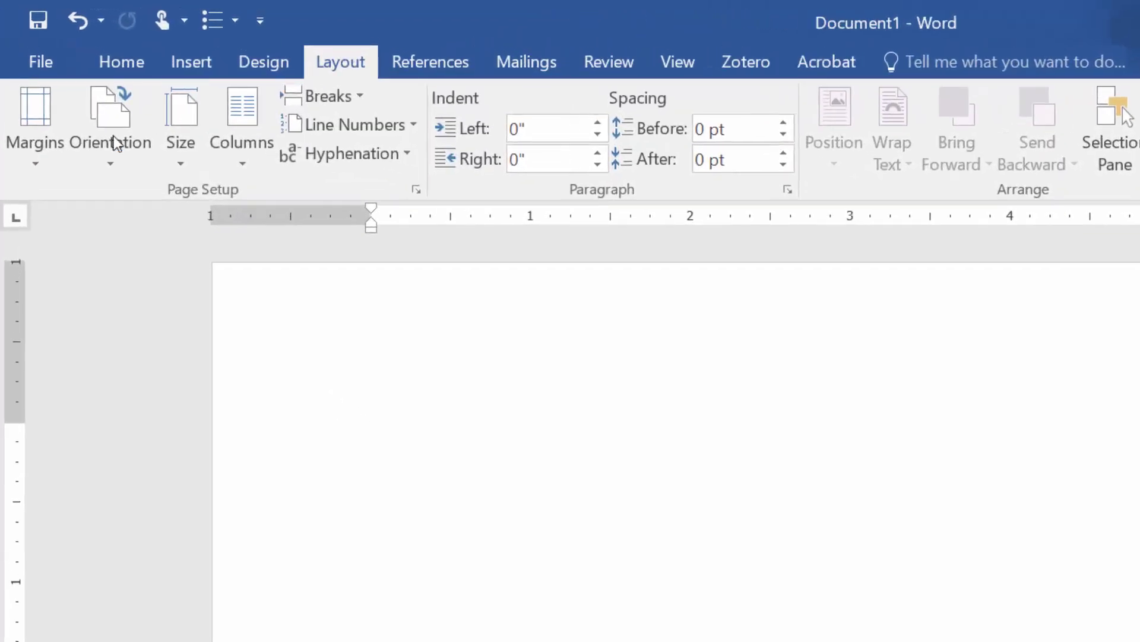
left_click(44, 166)
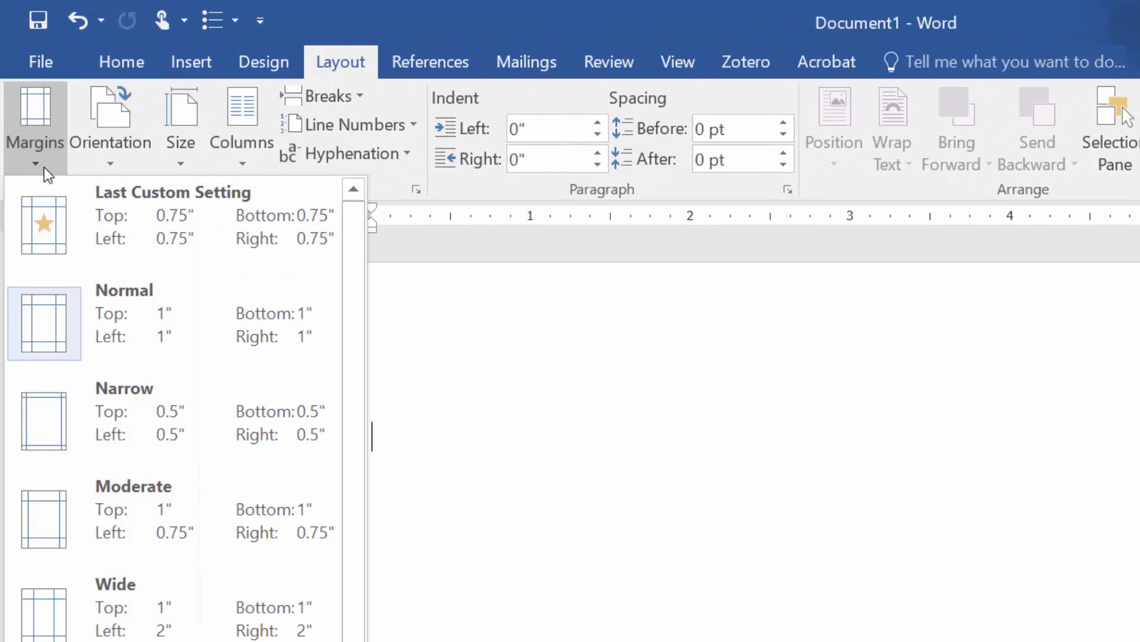
left_click(161, 347)
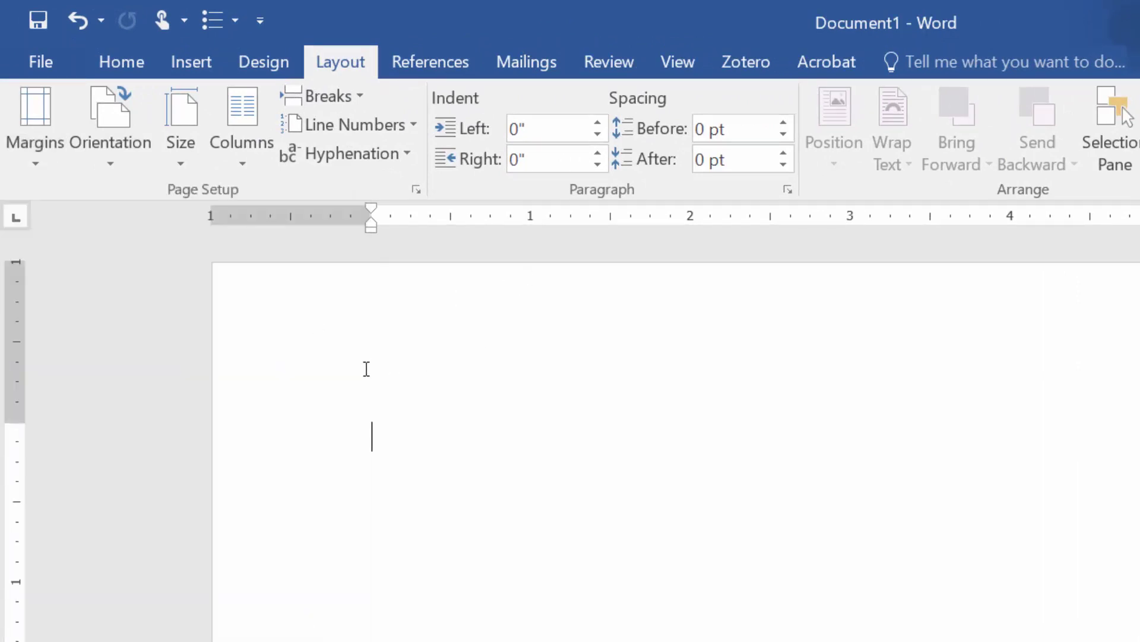
double_click(367, 369)
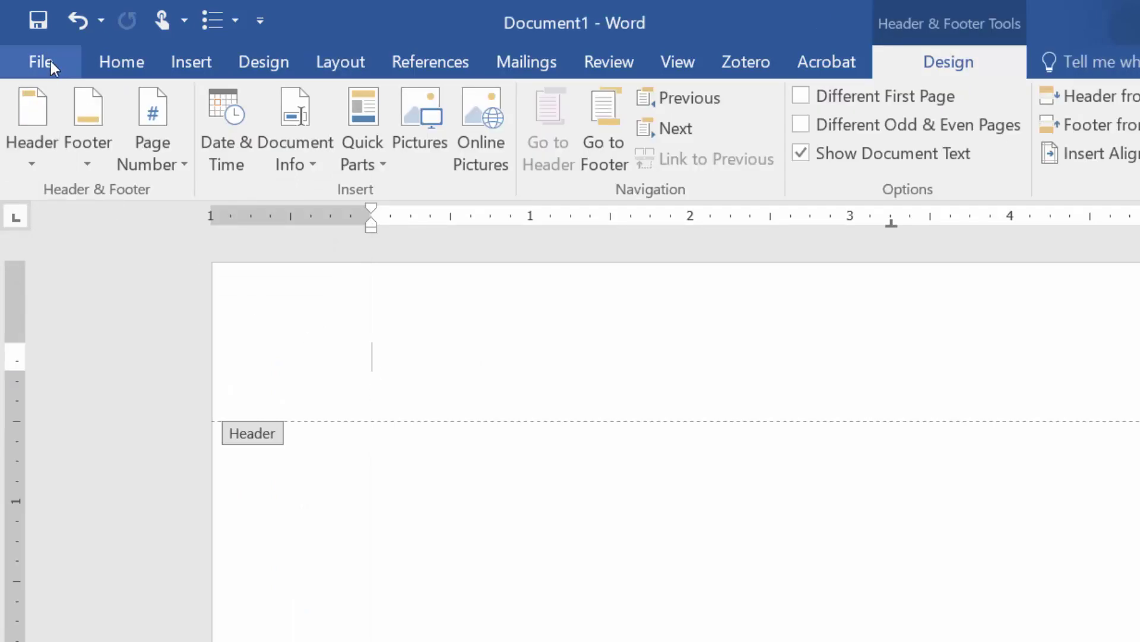
- Right-align the header and insert a plain page number at the current position
left_click(145, 61)
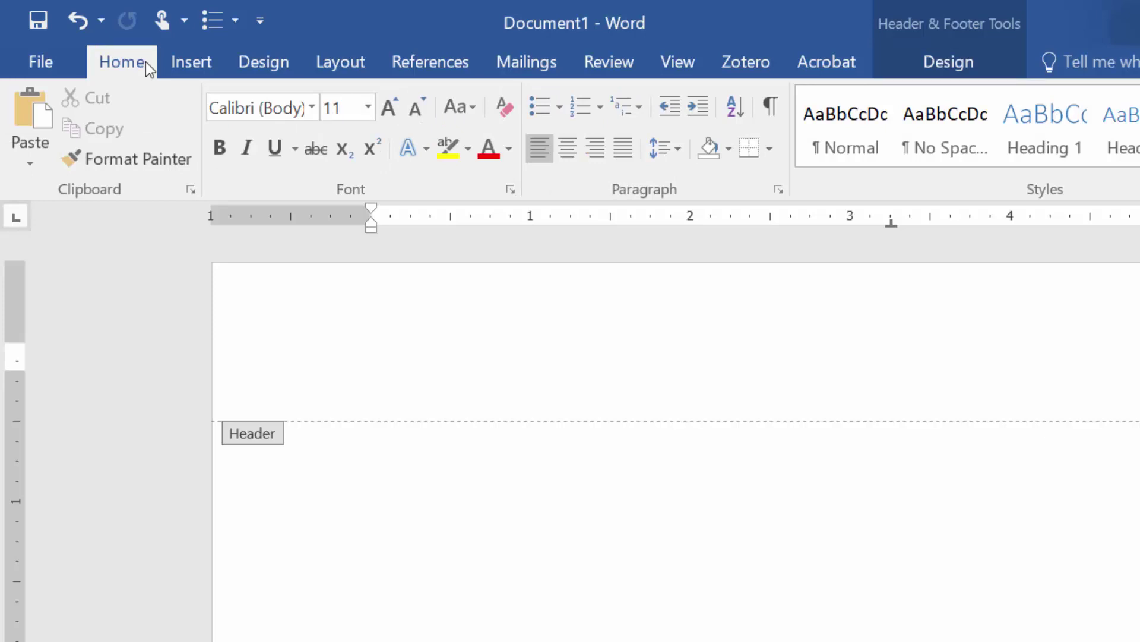
left_click(595, 147)
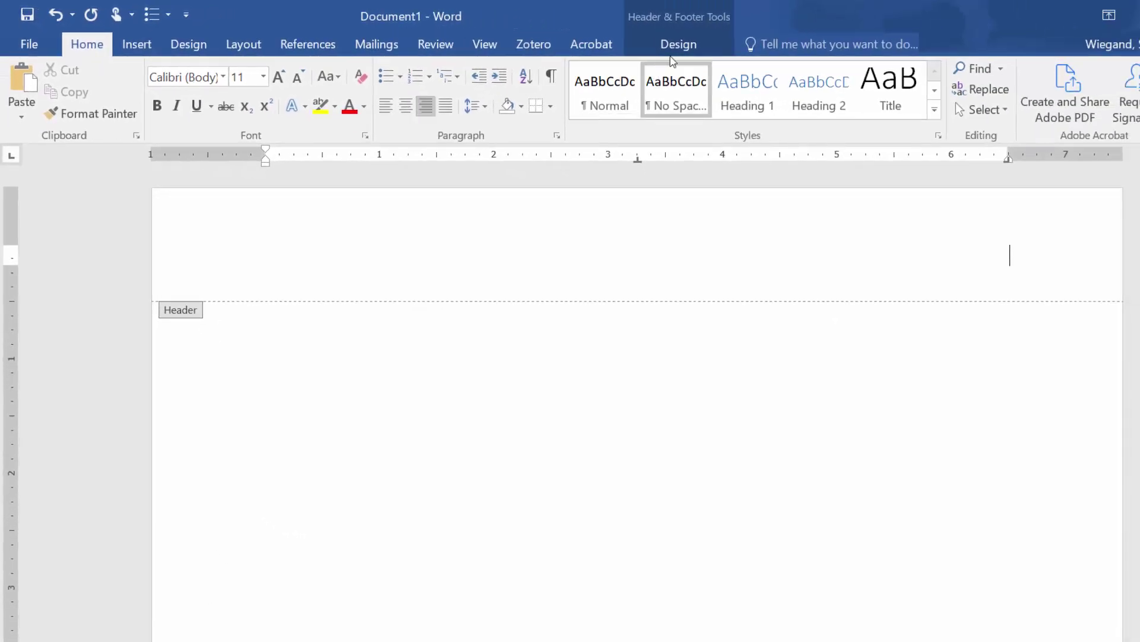
left_click(679, 47)
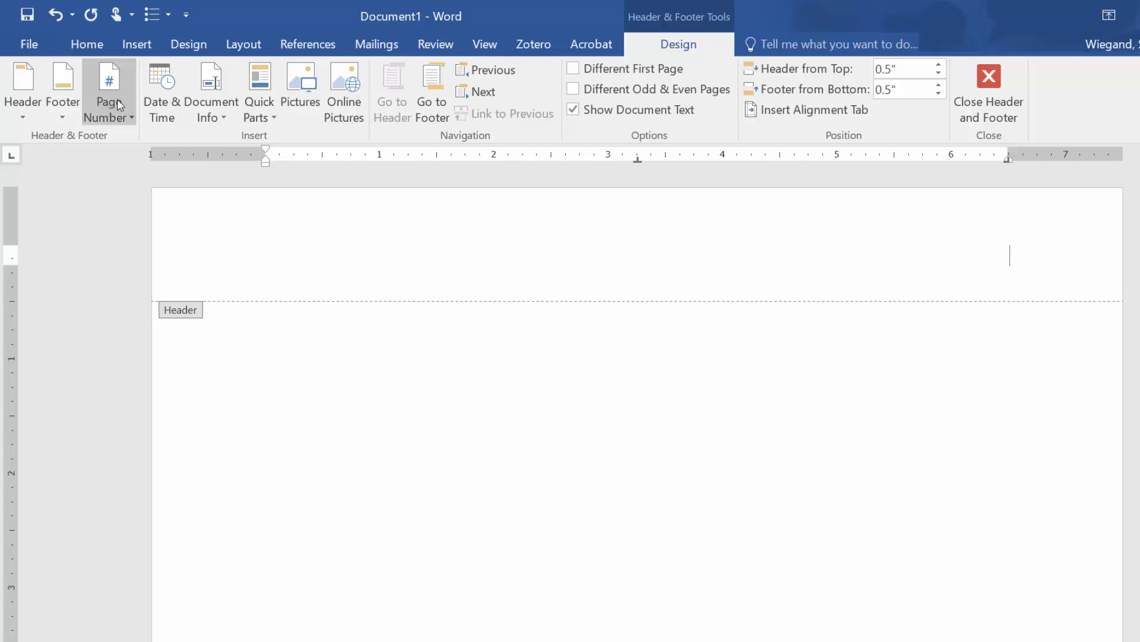
left_click(125, 117)
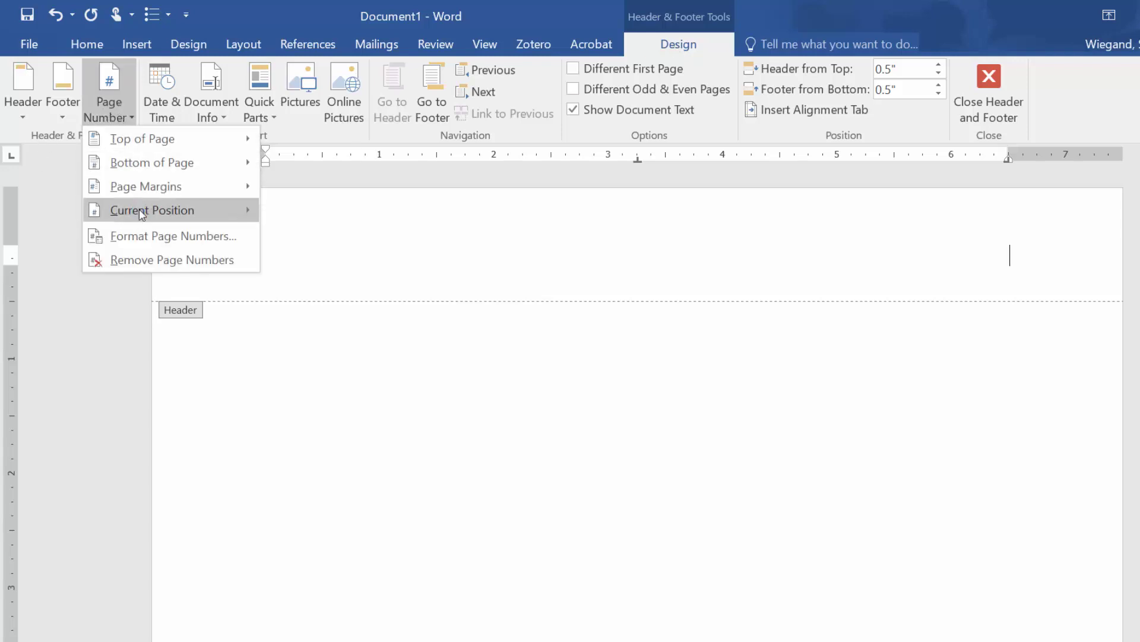
mouse_move(142, 214)
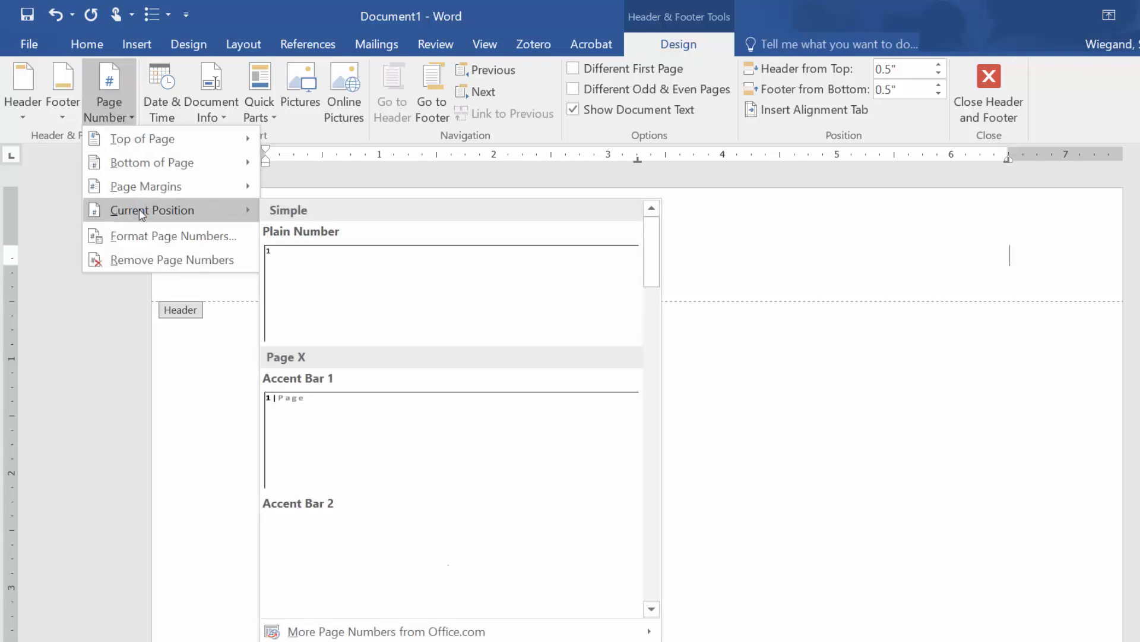
left_click(364, 300)
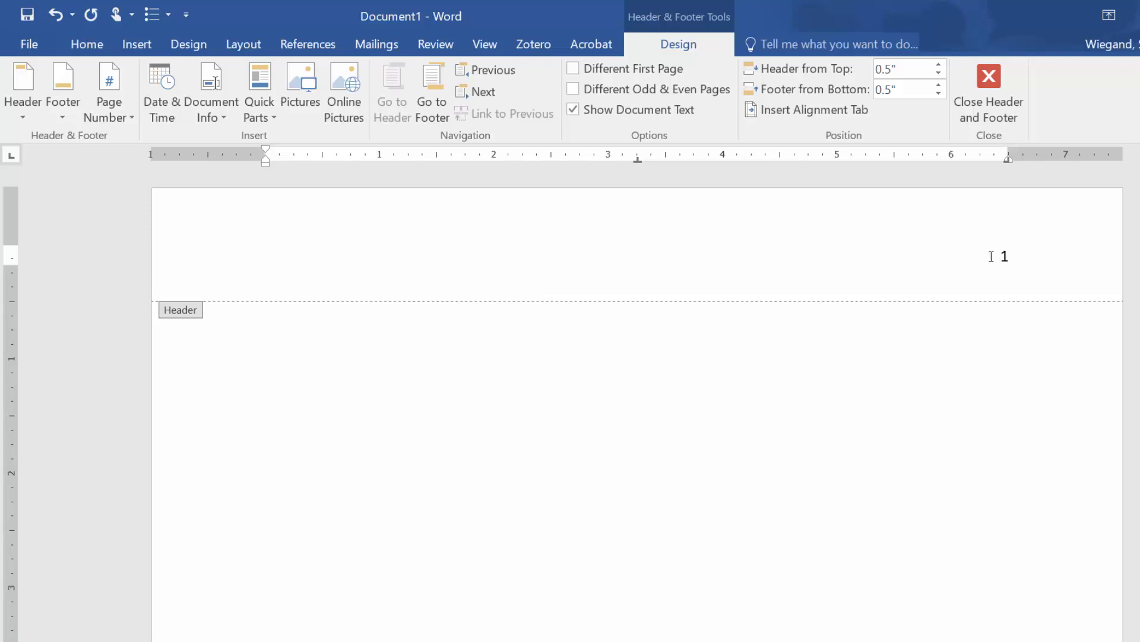
- Format the header page number 1 as Times New Roman 12 and return to the body
left_click_drag(992, 257, 1026, 262)
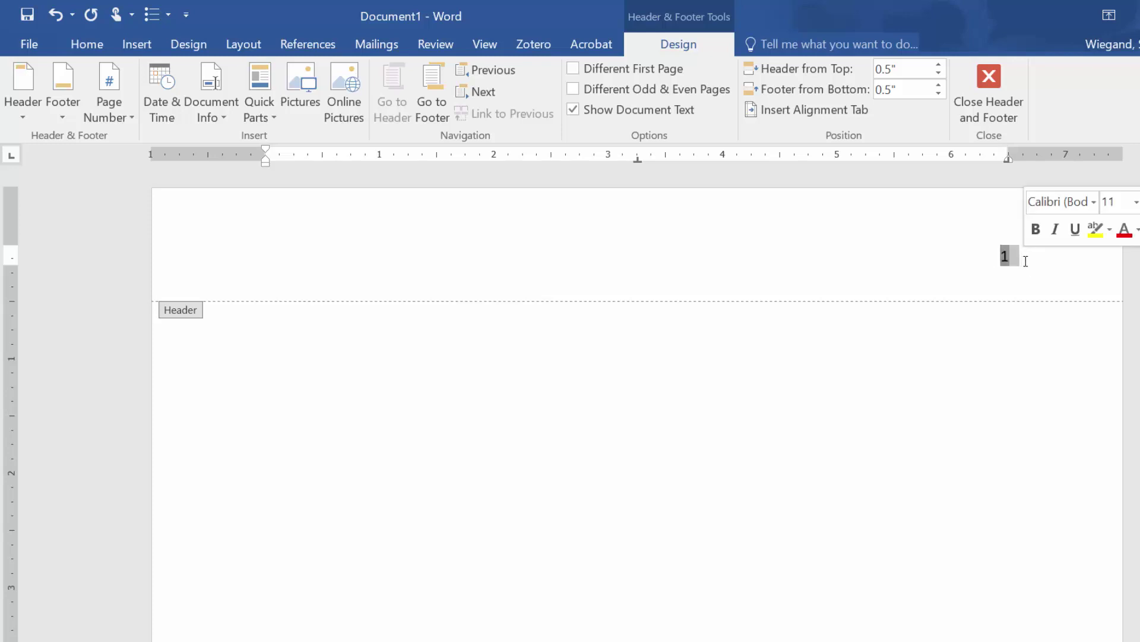
left_click(86, 45)
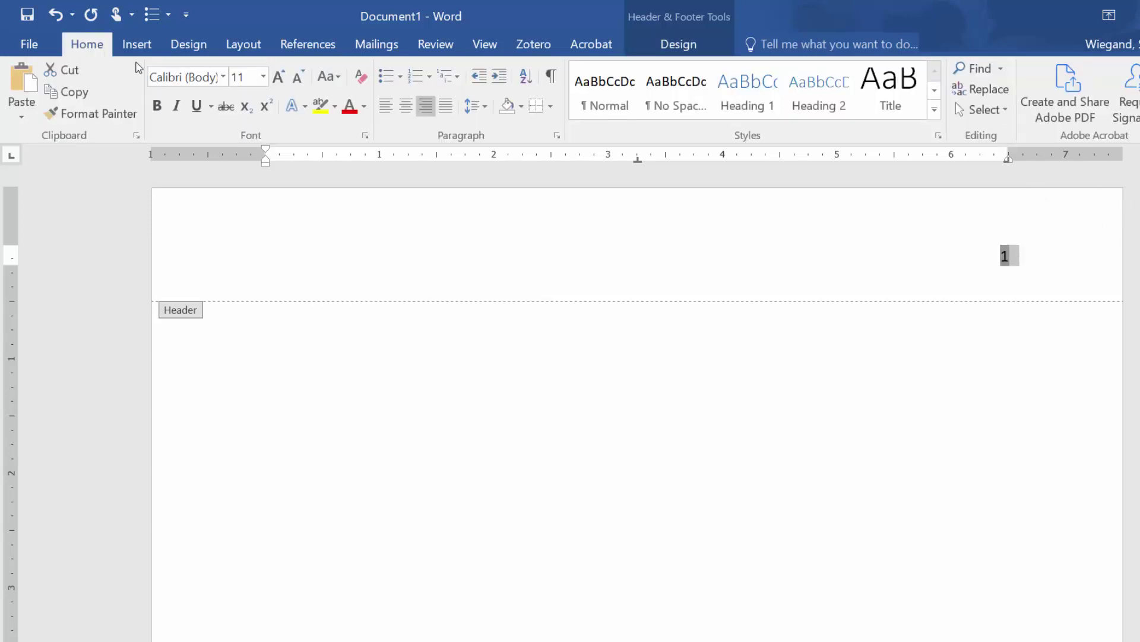
left_click(223, 77)
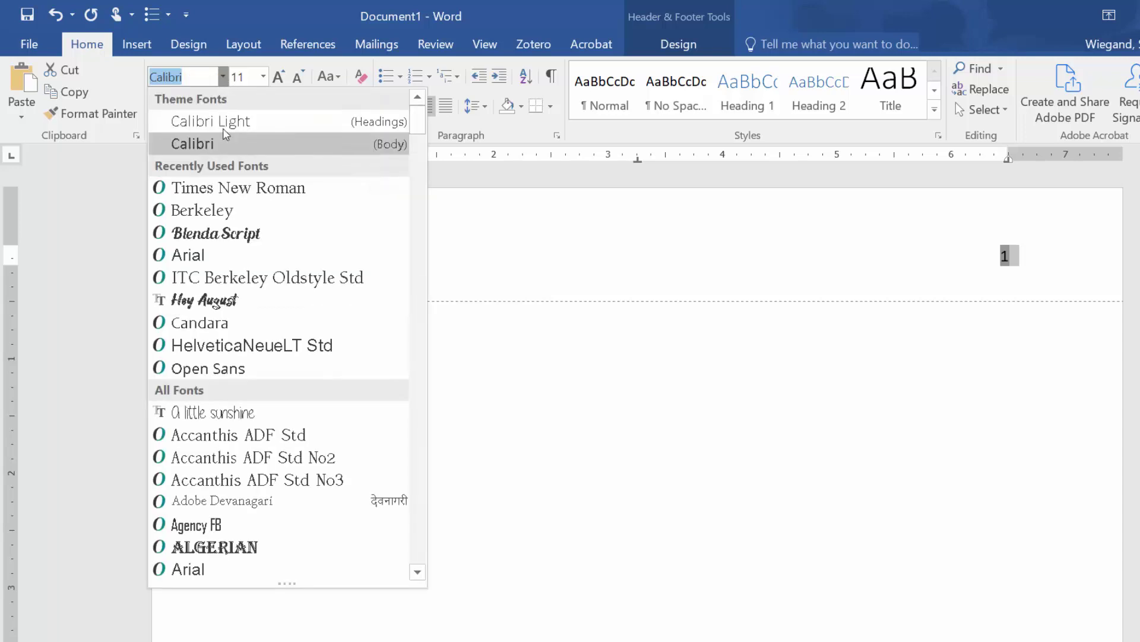
left_click(237, 188)
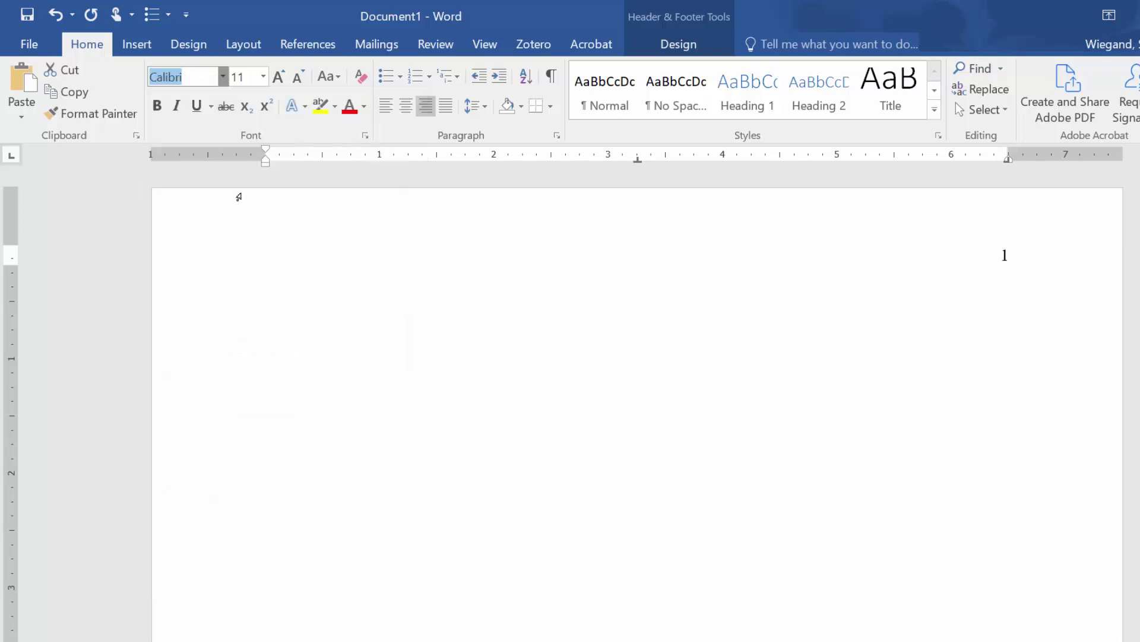
left_click(263, 76)
left_click(240, 176)
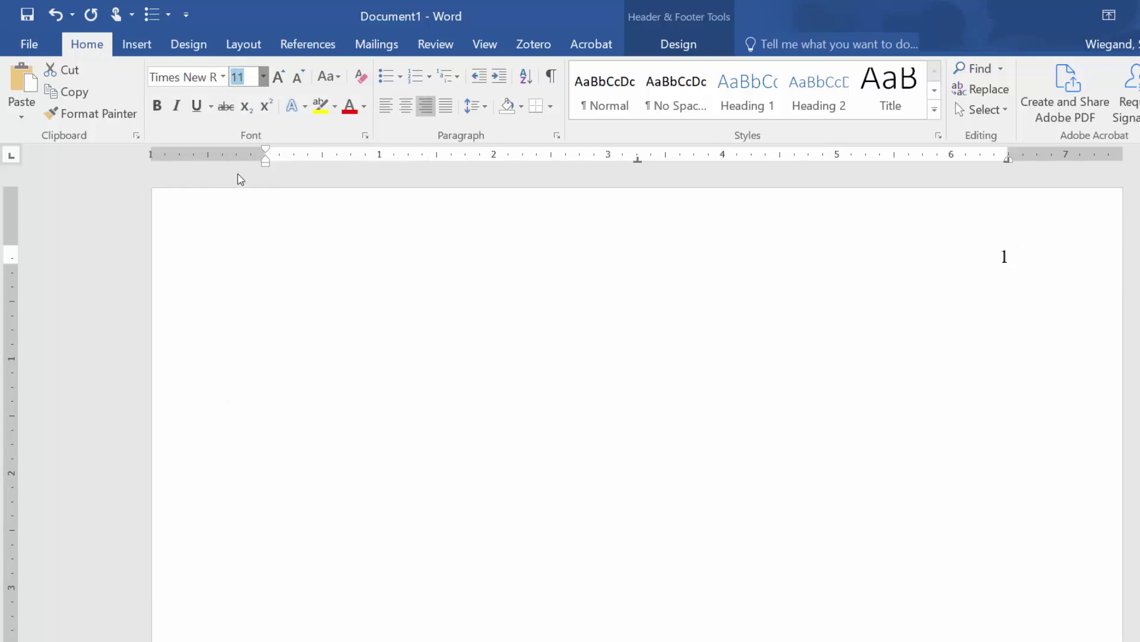
double_click(311, 388)
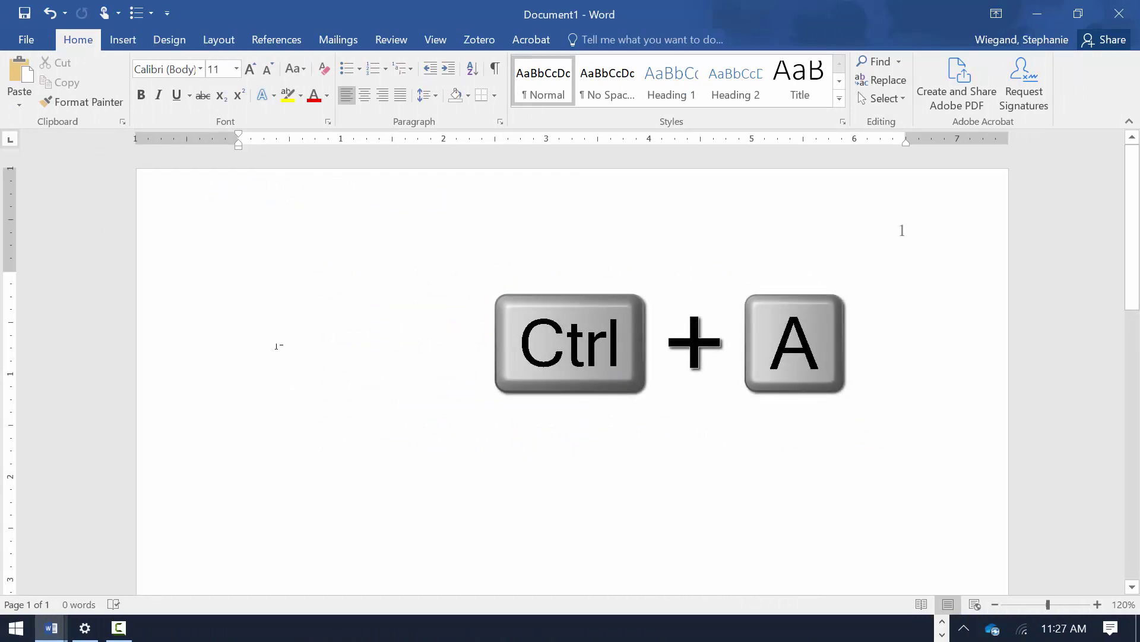
- Select all and set the document font to Times New Roman, 12 point
key("ctrl+a")
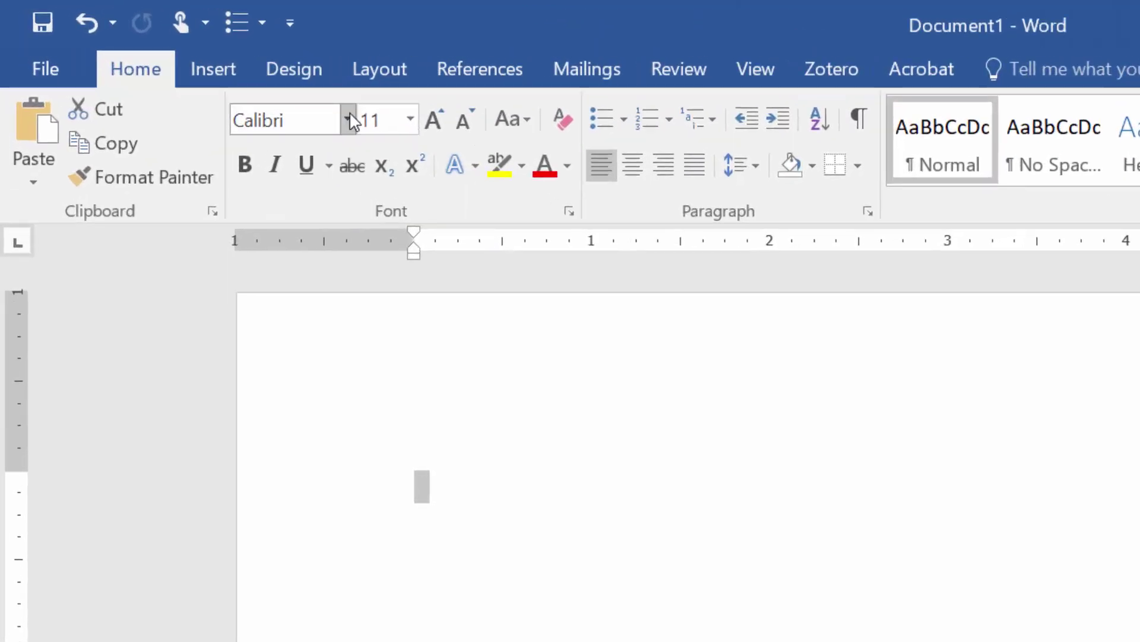
left_click(348, 120)
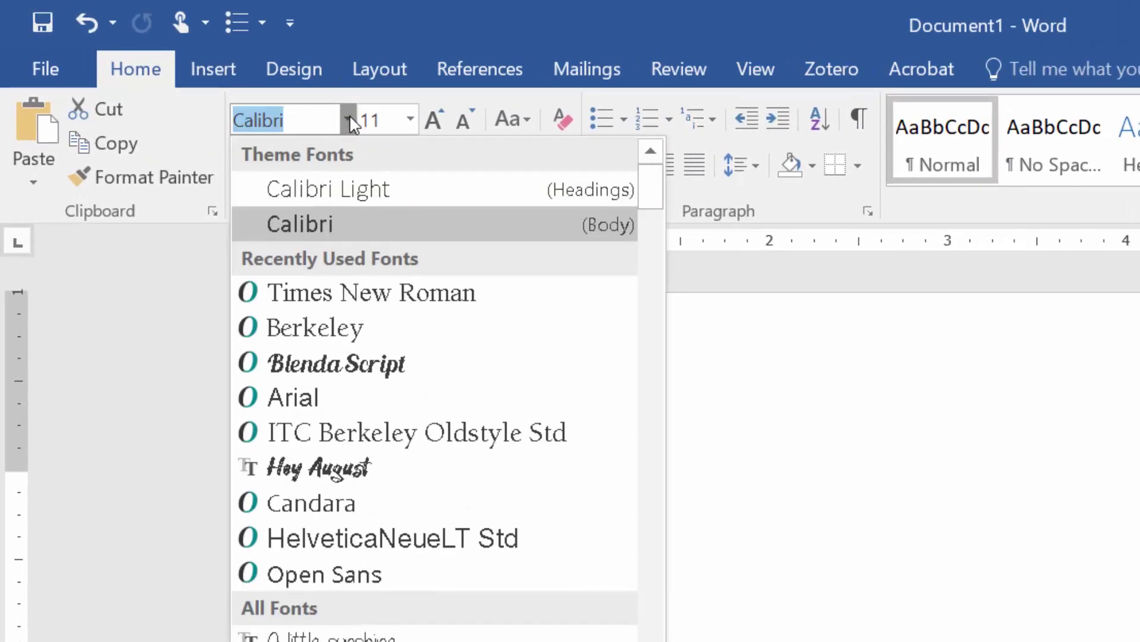
left_click(406, 291)
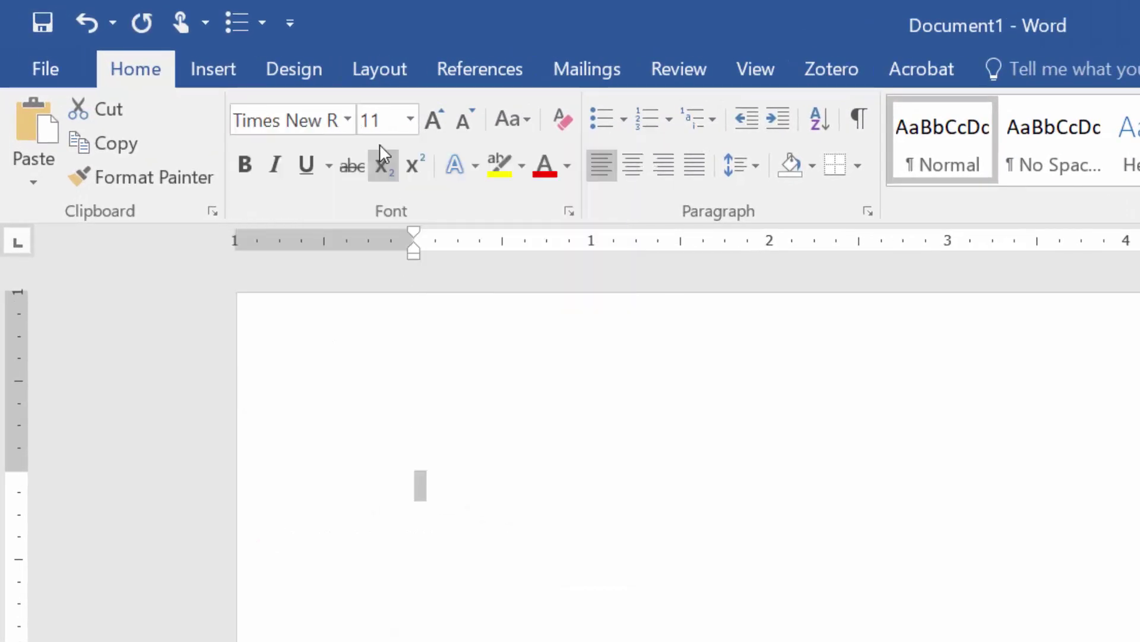
left_click(410, 118)
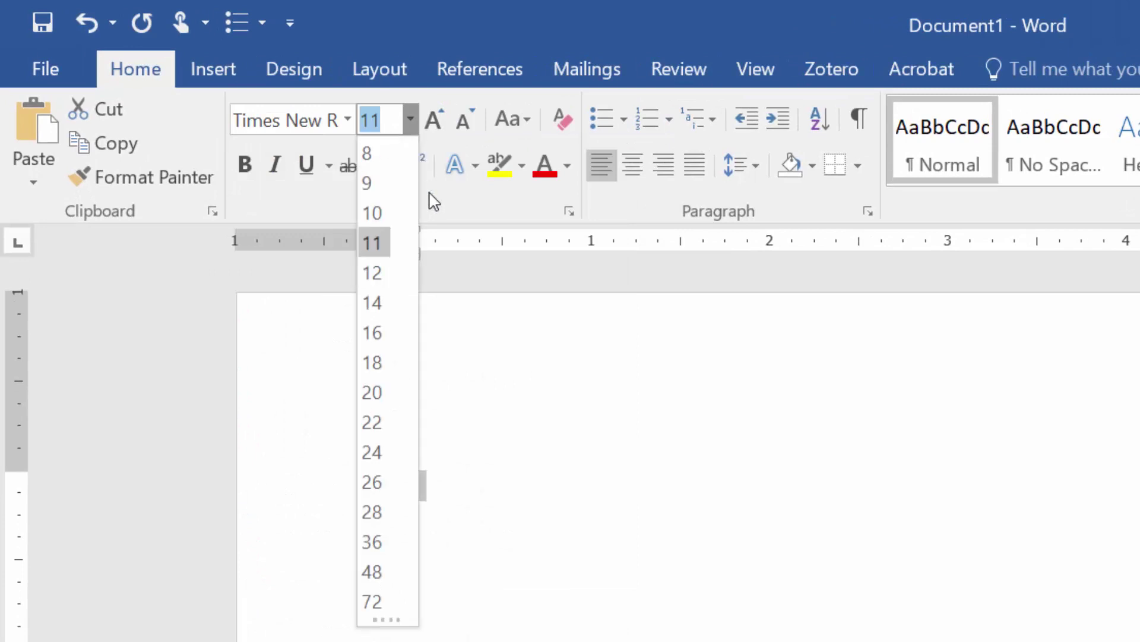
left_click(368, 267)
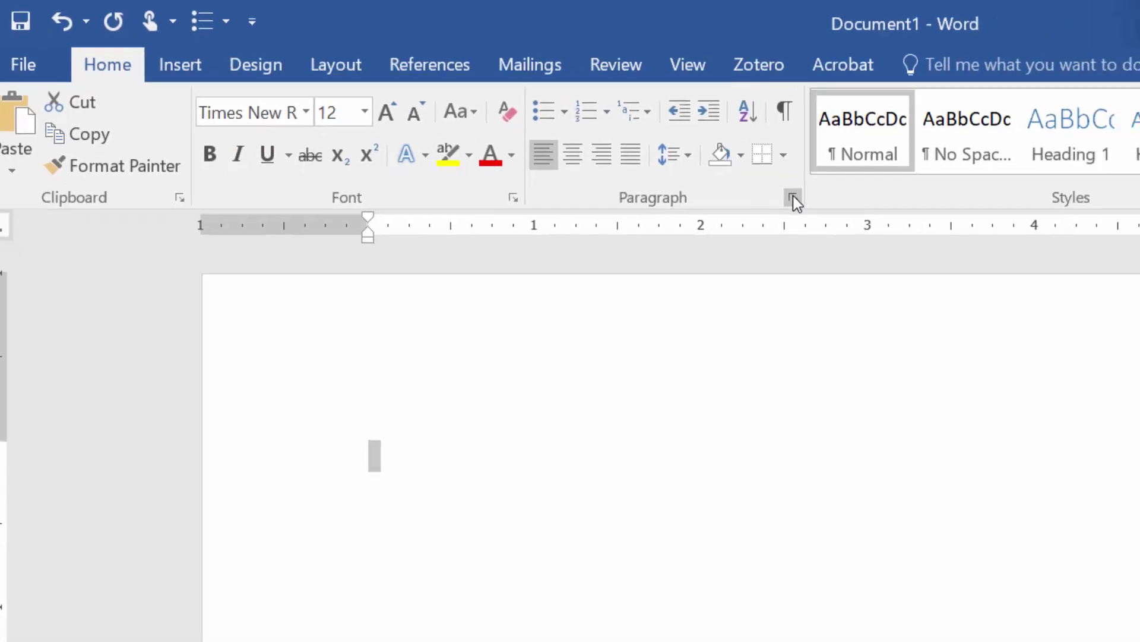
- In the Paragraph dialog, set Double line spacing with 0 pt before and after
left_click(549, 154)
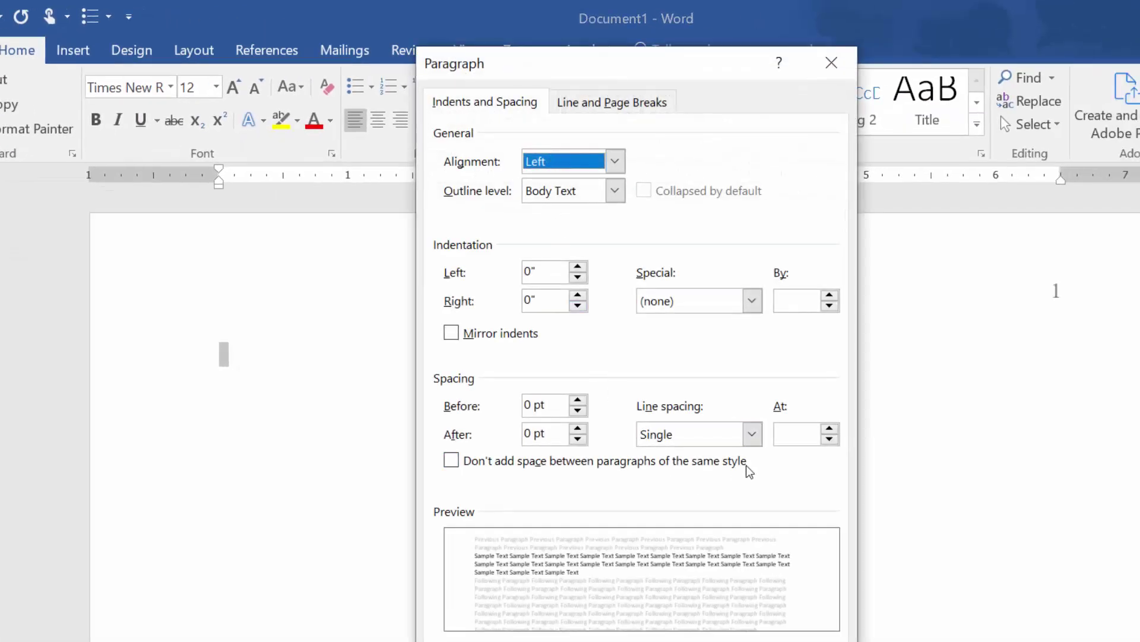
left_click(744, 437)
left_click(688, 484)
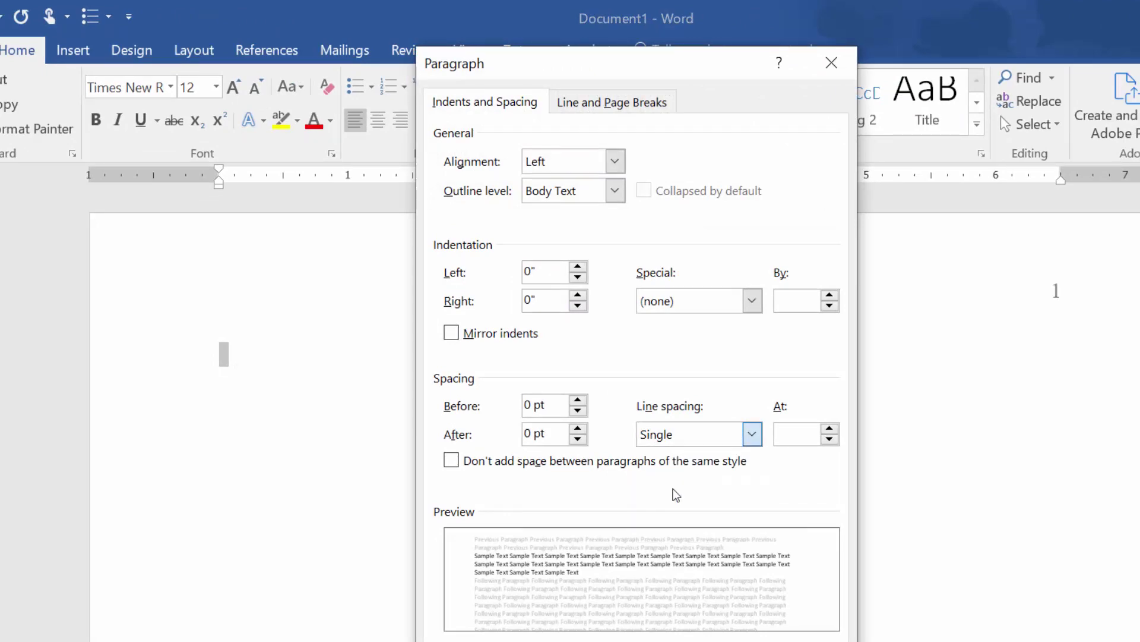
left_click(549, 432)
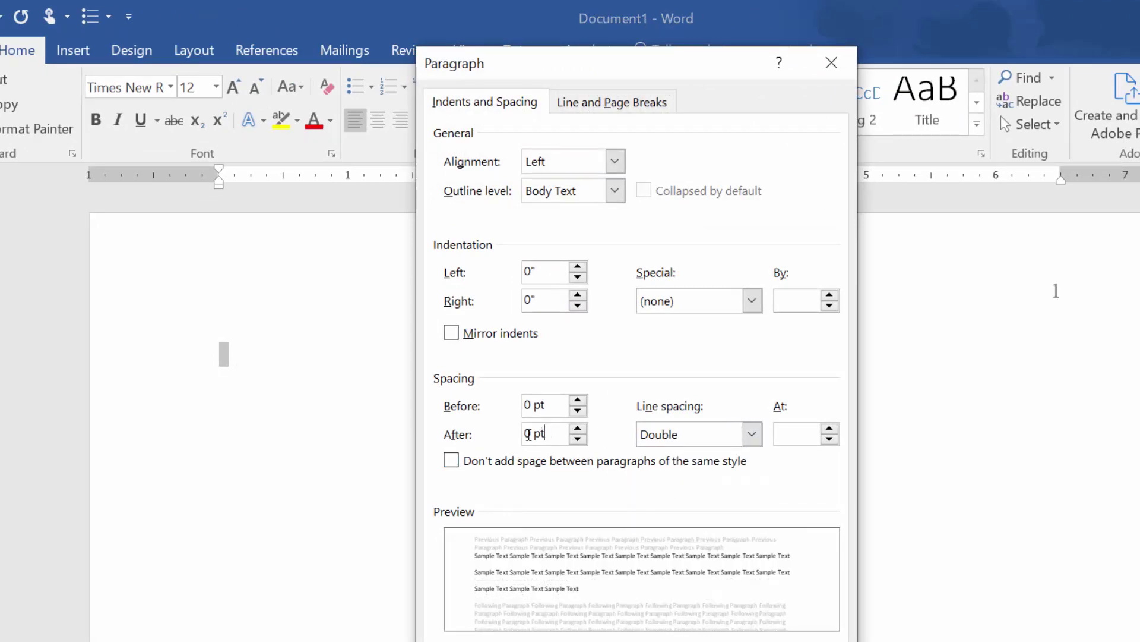
key("shift+Home")
key("shift+Tab")
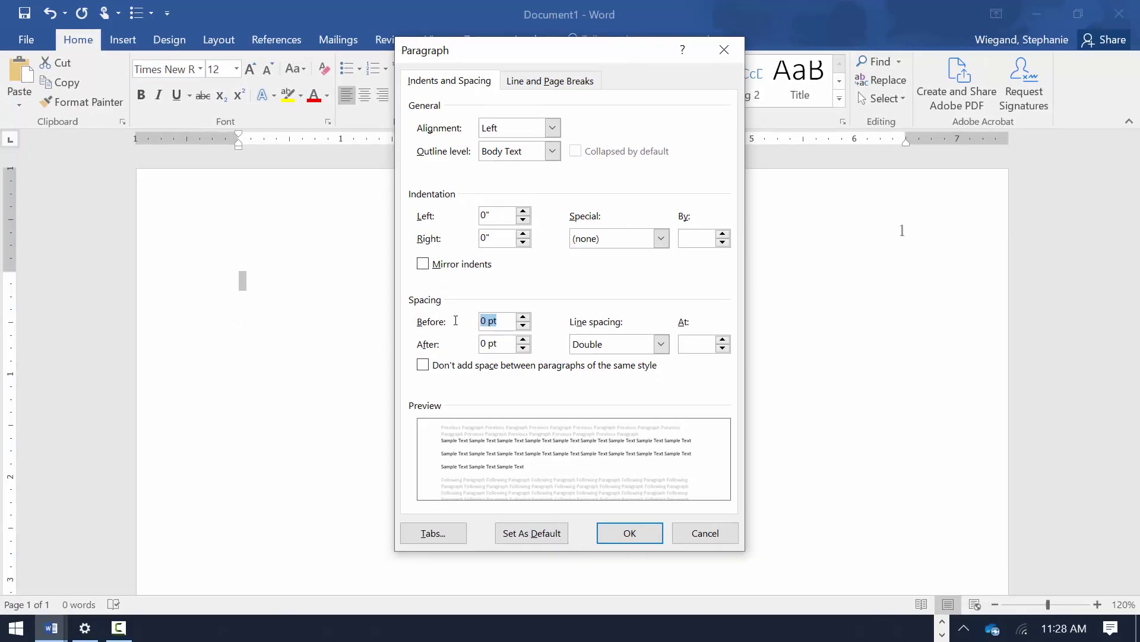
left_click(629, 531)
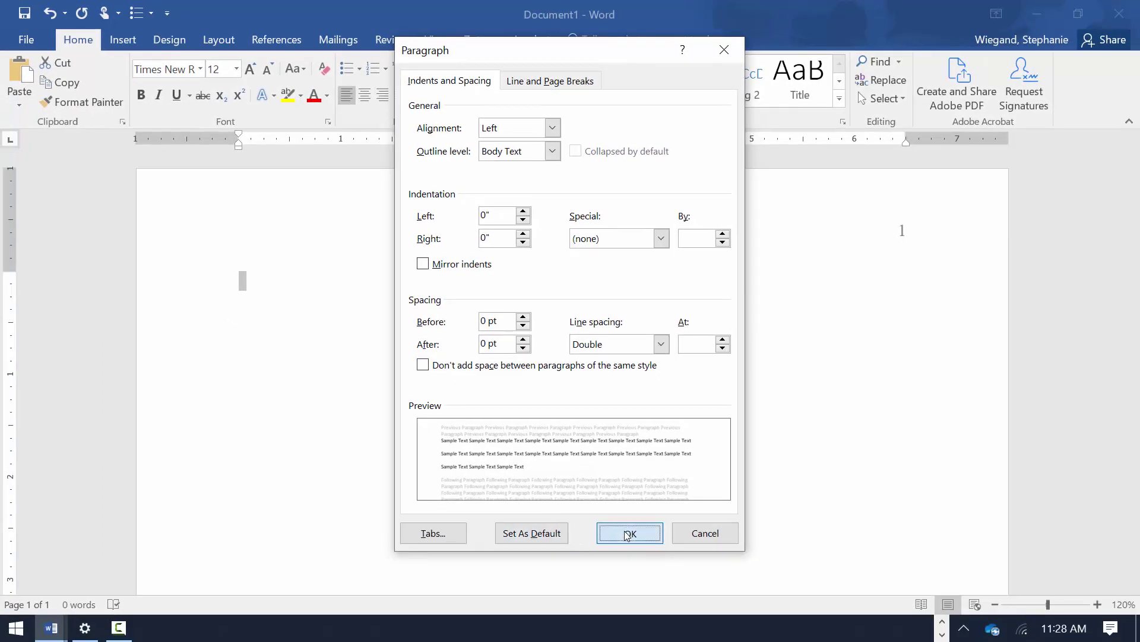
left_click(246, 287)
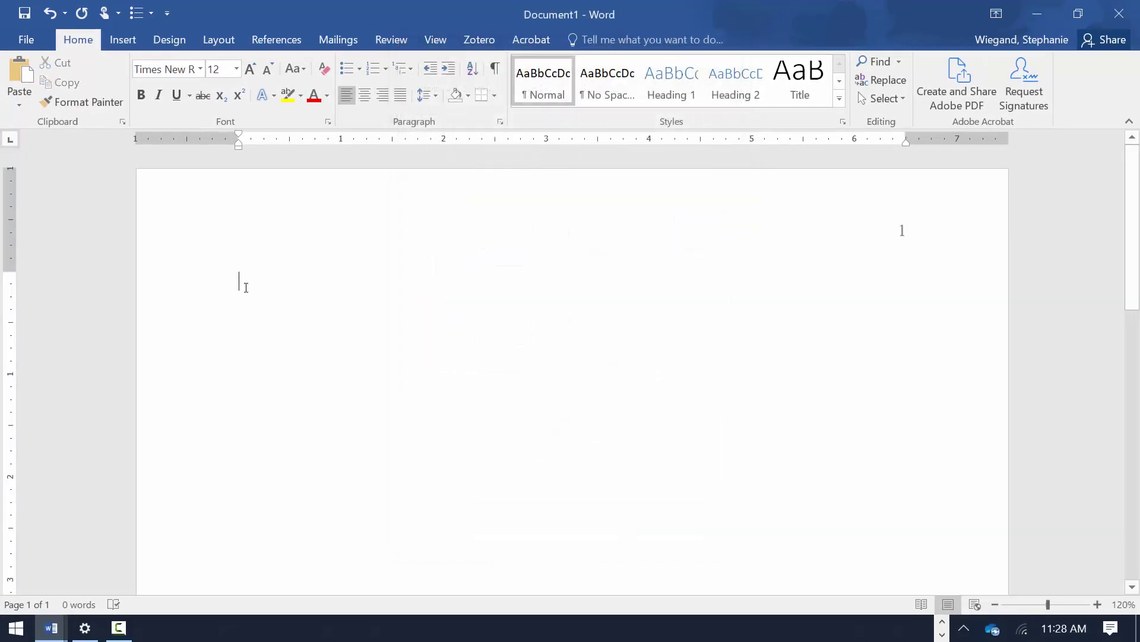
- Type the bold, centred title 'The Effect of Social Distancing…' with second line 'A Study of the COVID-19 Outbreak…2020'
key("Return")
key("Return")
key("Return")
key("Return")
key("Return")
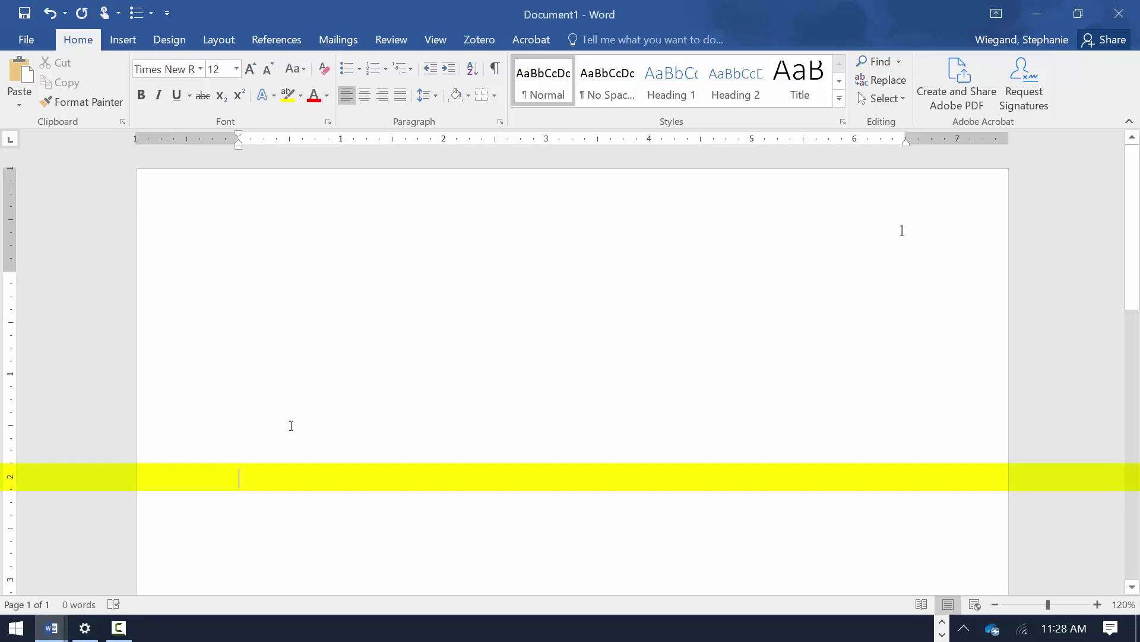
key("ctrl+e")
key("ctrl+b")
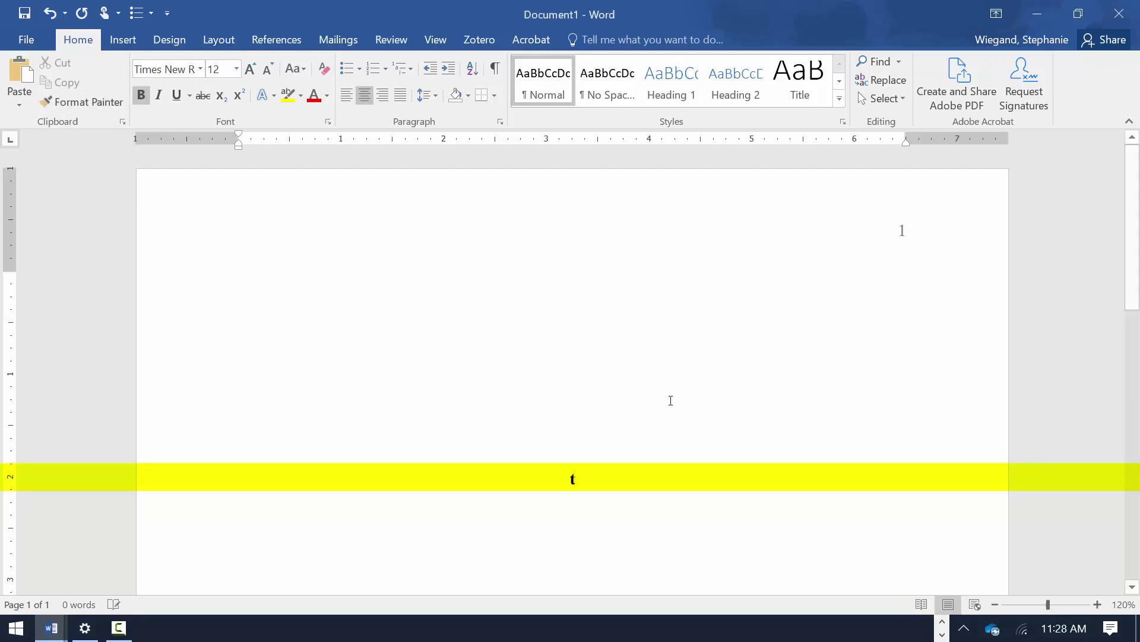
type("The Effect of Social Distancing on Lan")
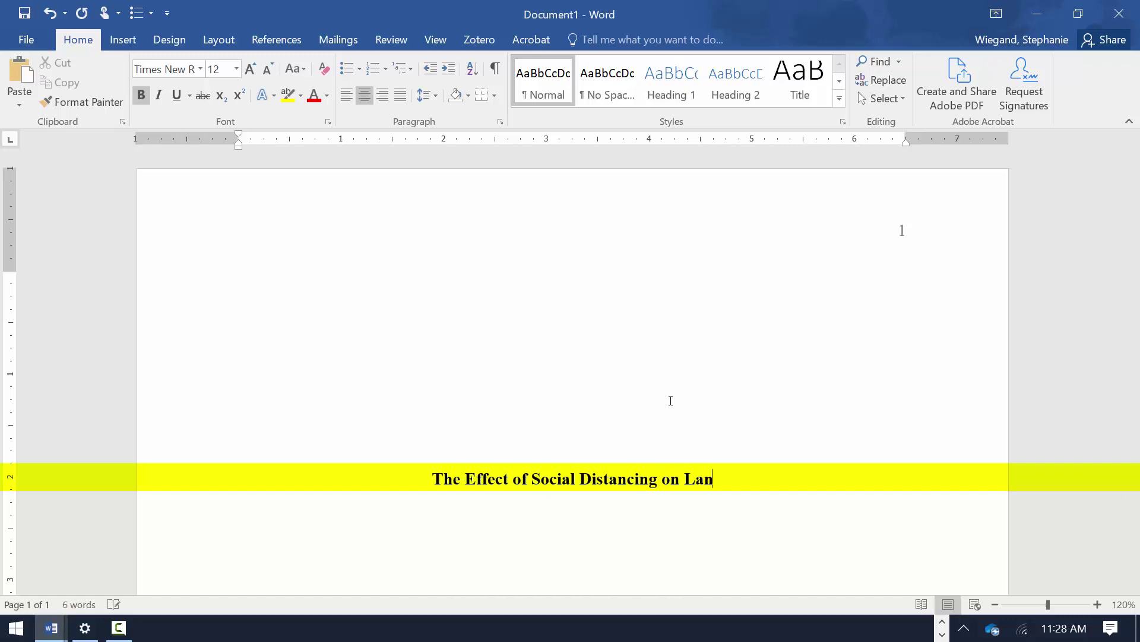
type("guage Development in Elementary School Students:")
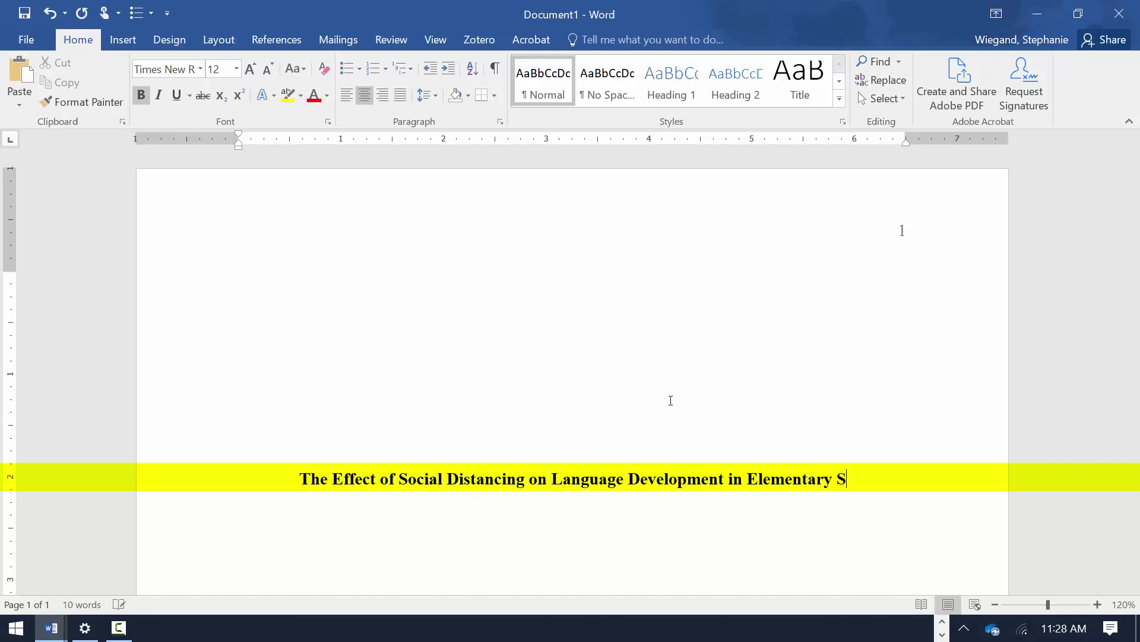
key("Return")
type("A Study of the COV")
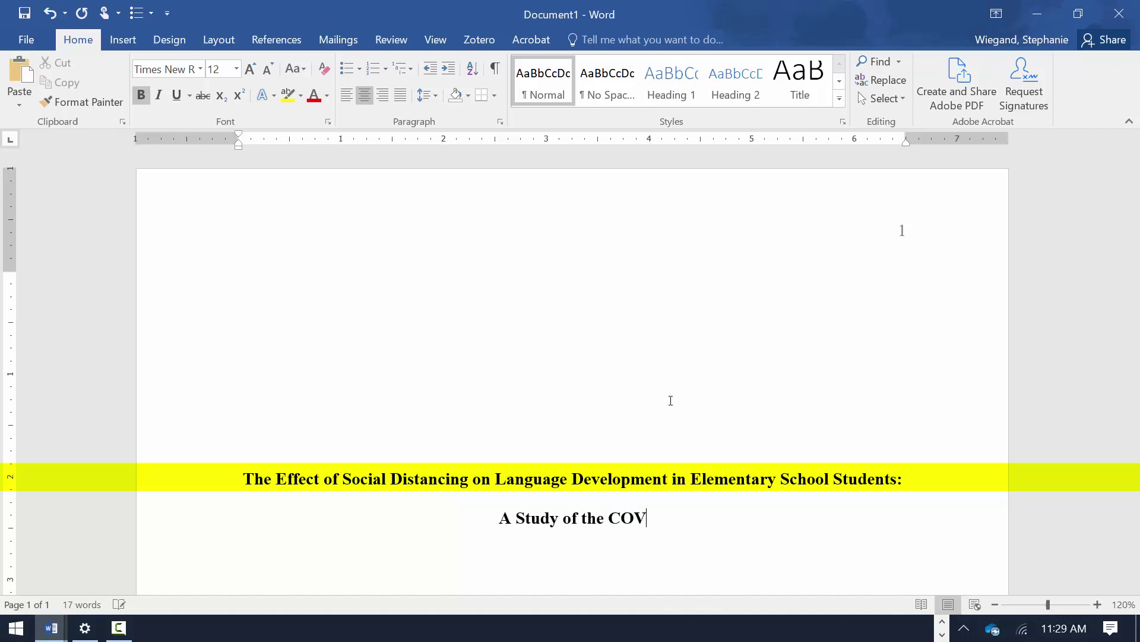
type("ID-19 Outbreak Between March and June, 2020")
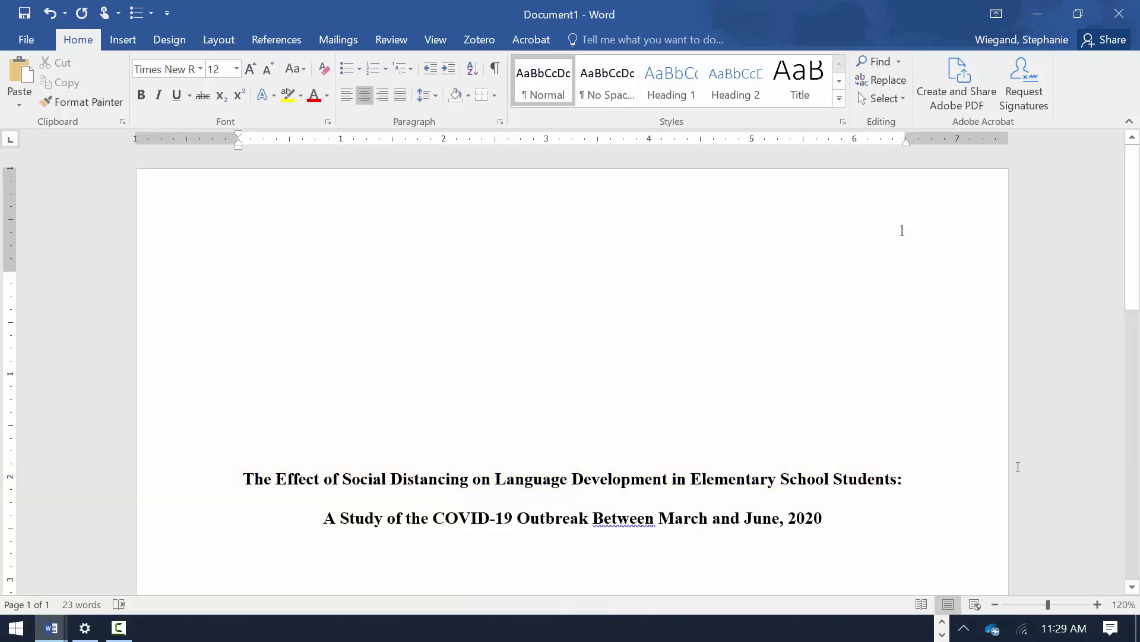
key("Return")
key("Return")
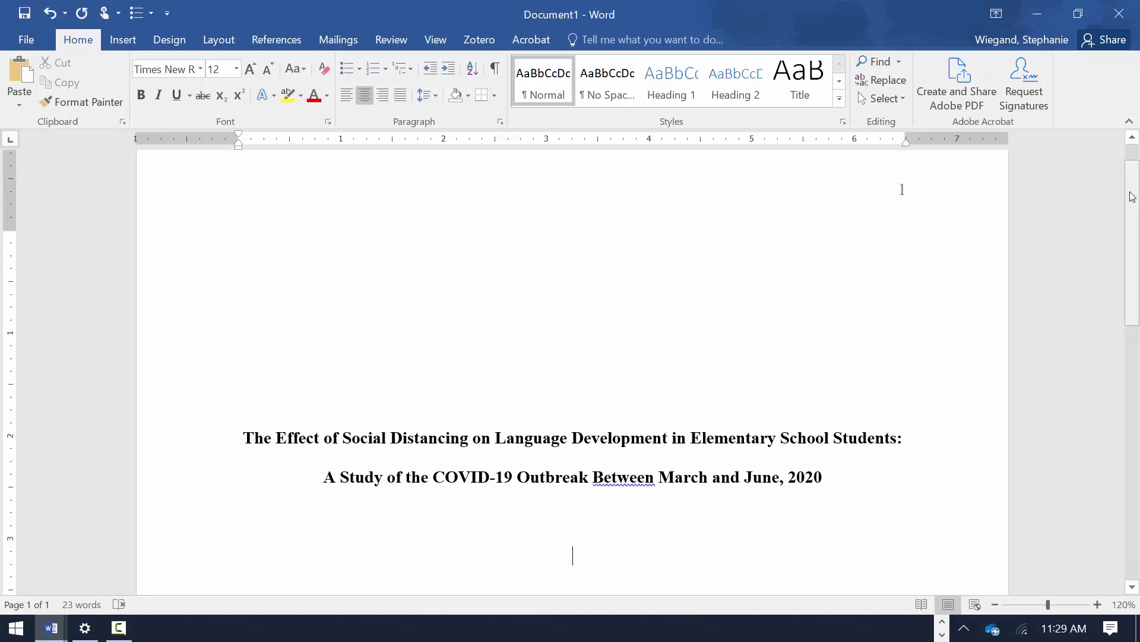
- Type the student's name, University of Northern Colorado, PSY 230 course, instructor's name and October 16, 2020
scroll(1119, 278, "down", 5)
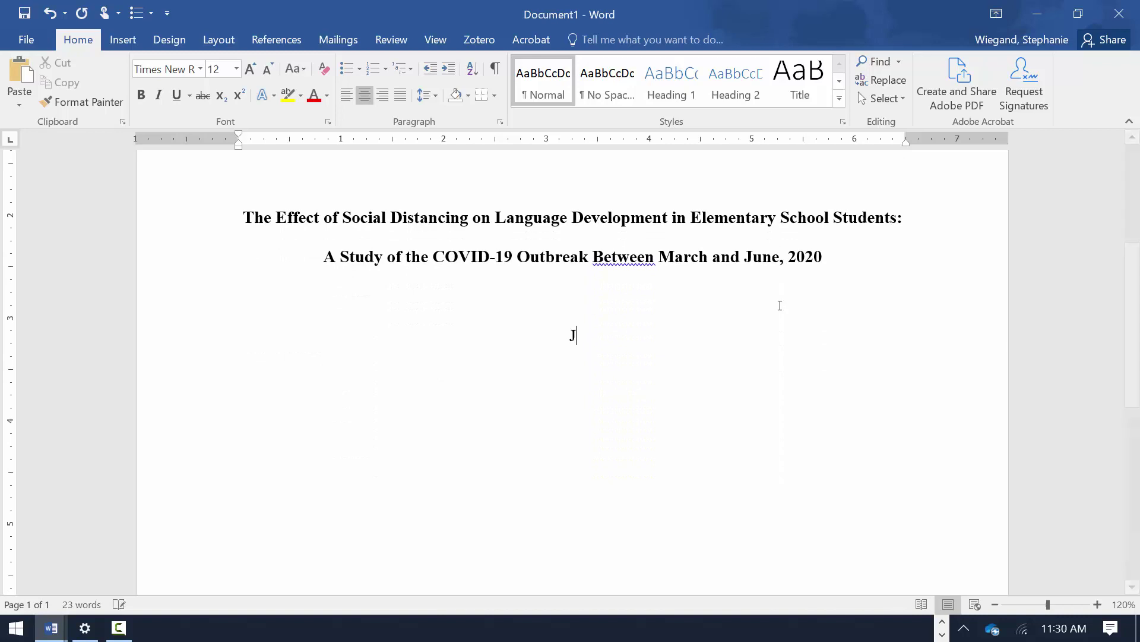
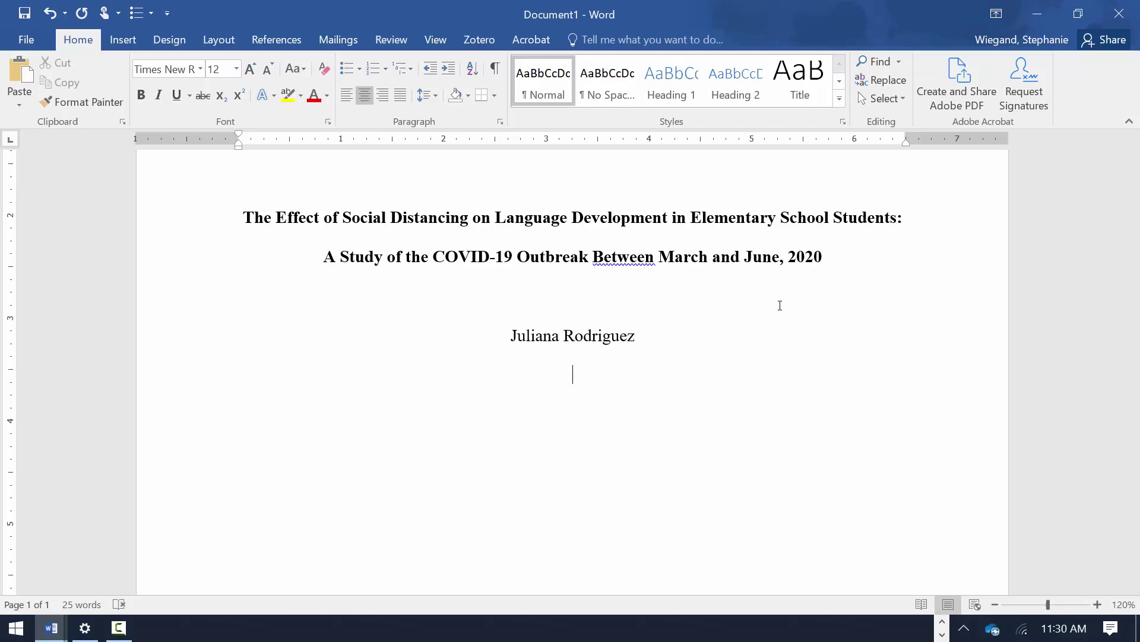
type("University of NOrth")
key("BackSpace")
key("BackSpace")
key("BackSpace")
key("BackSpace")
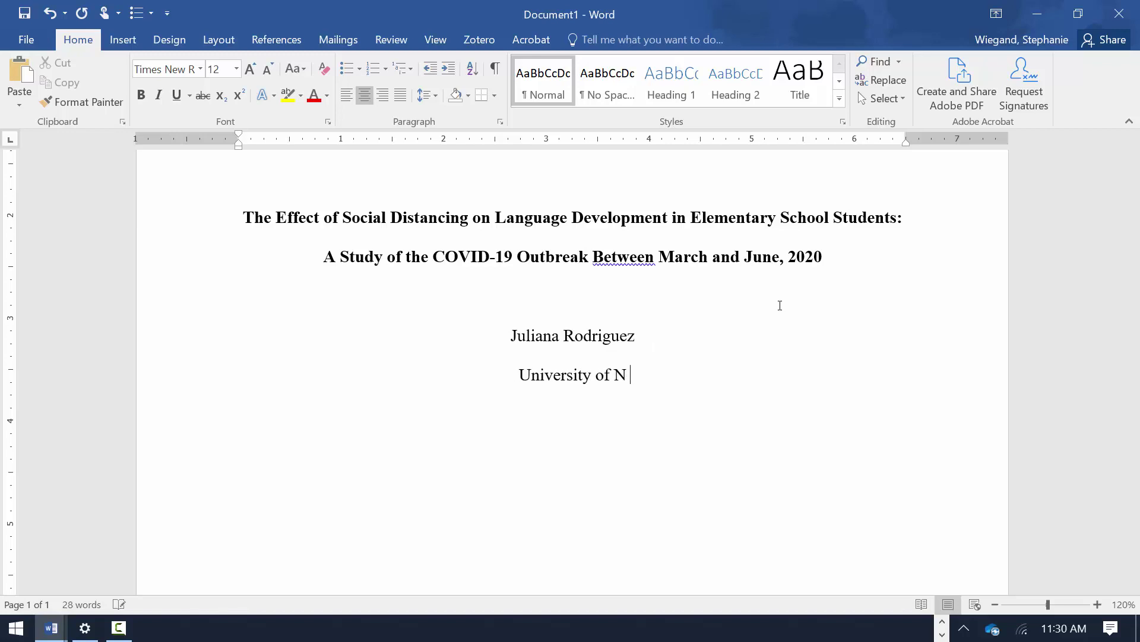
type("orthern Co")
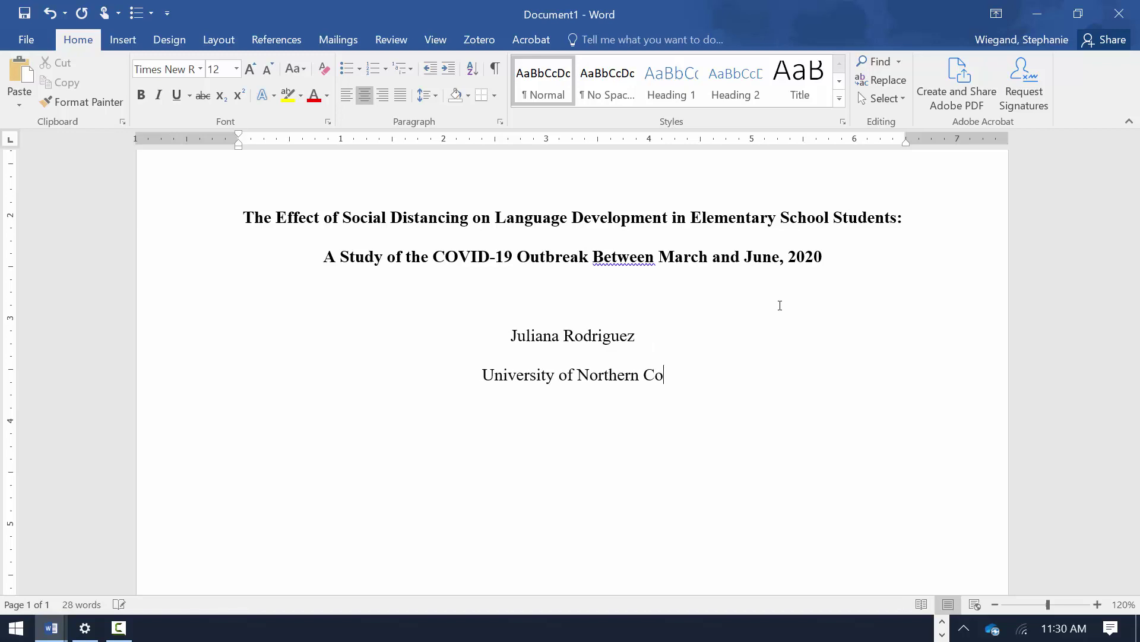
type("lorado ")
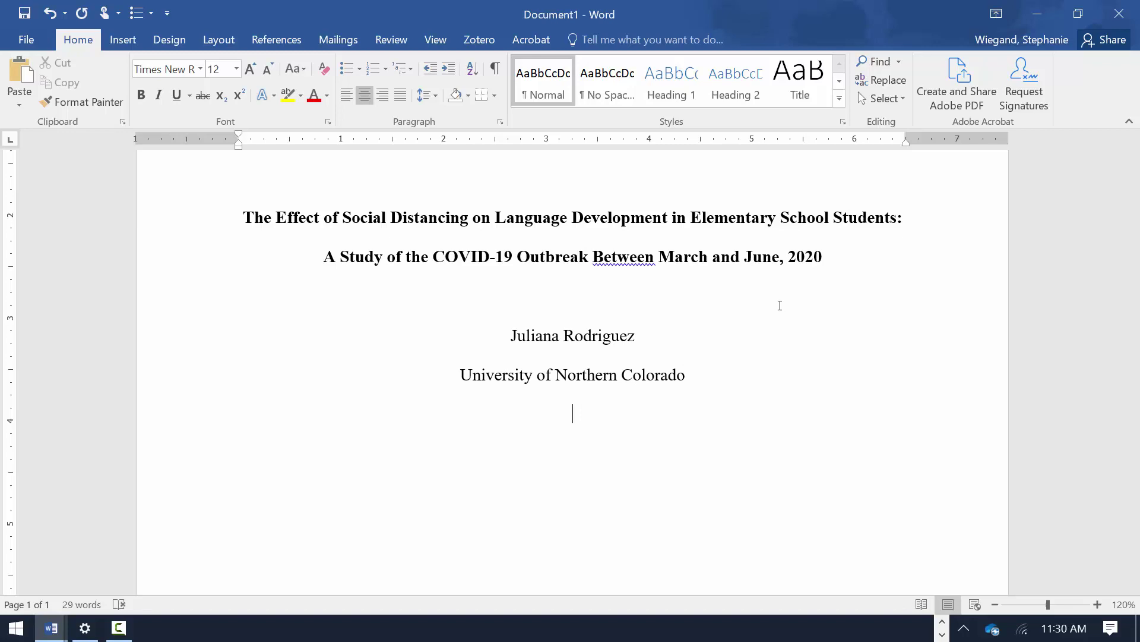
type("PSY 230: Human Grow")
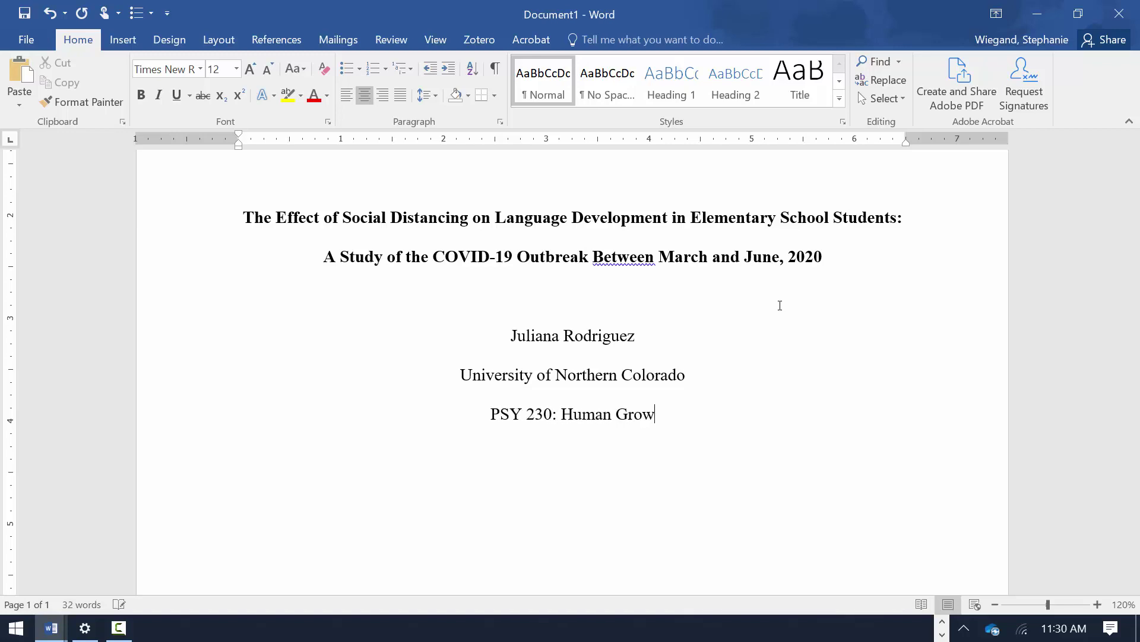
type("th and De")
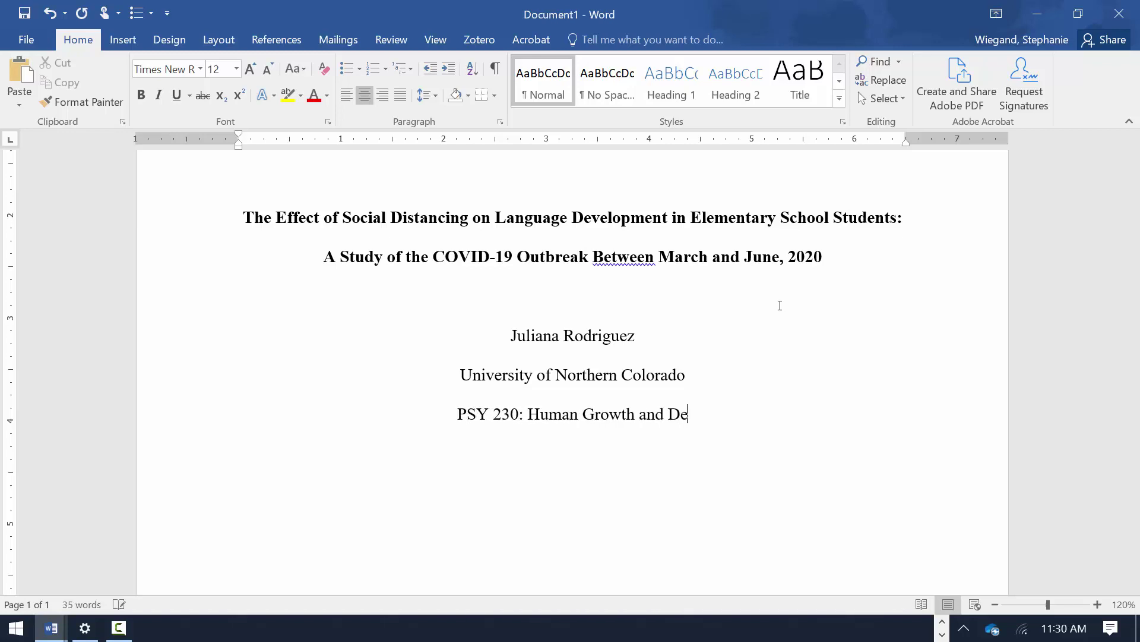
type("velopment ")
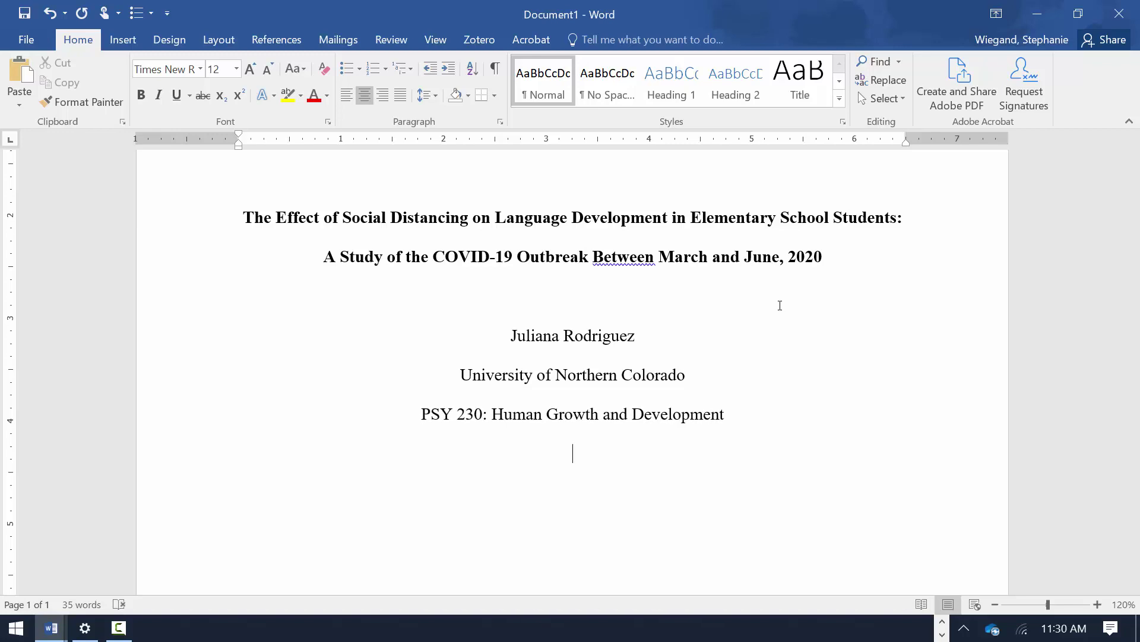
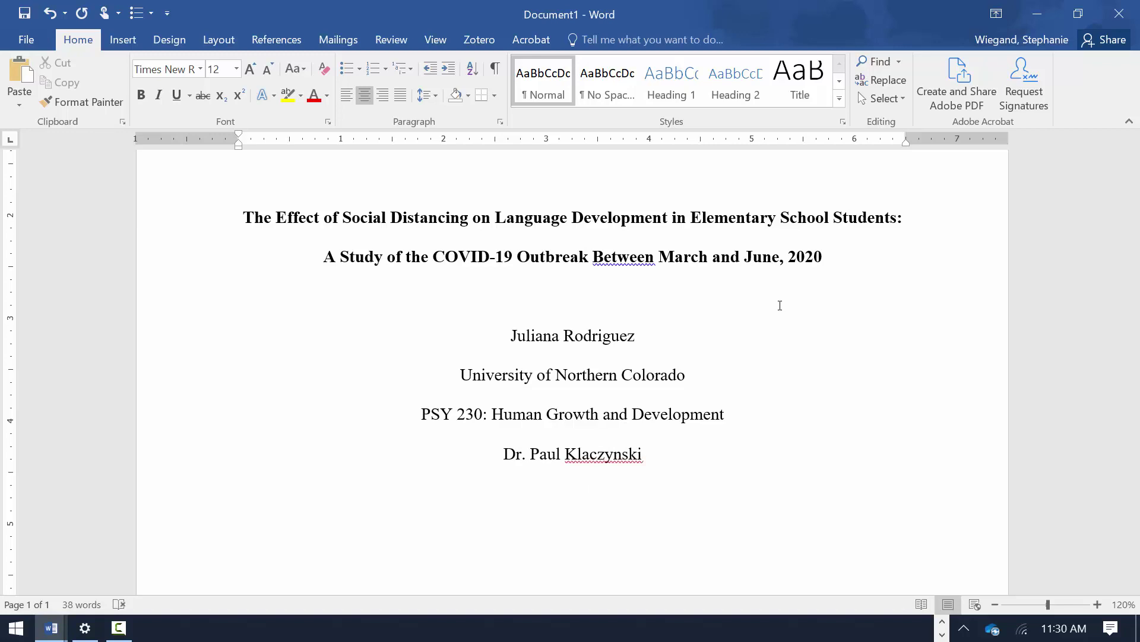
type("October 16, 2020")
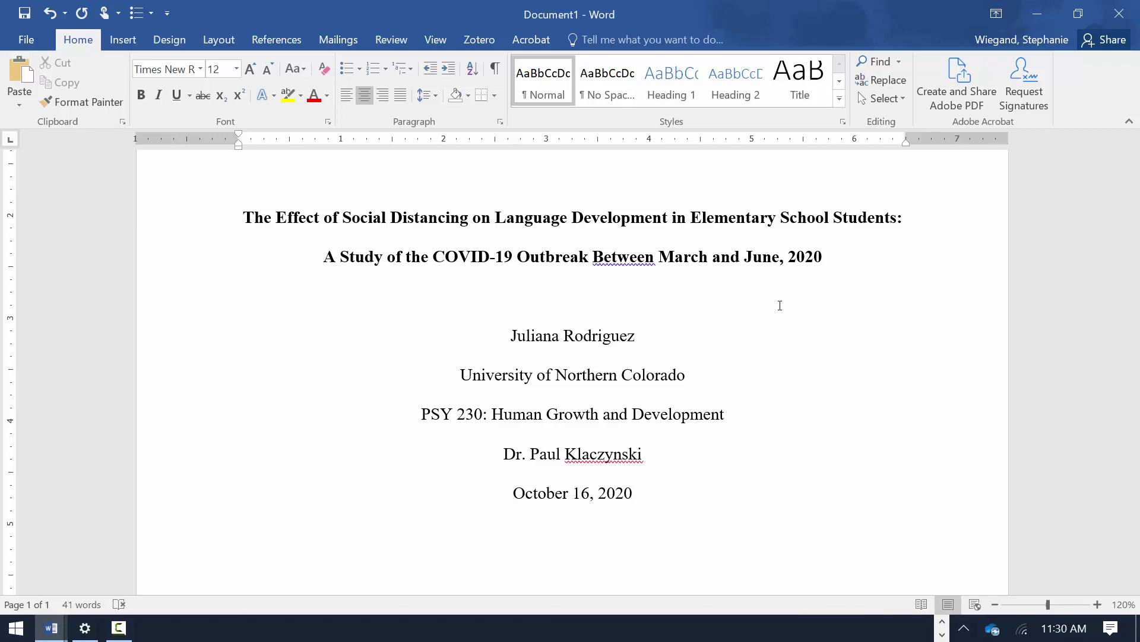
left_click_drag(245, 219, 819, 255)
key("ctrl+c")
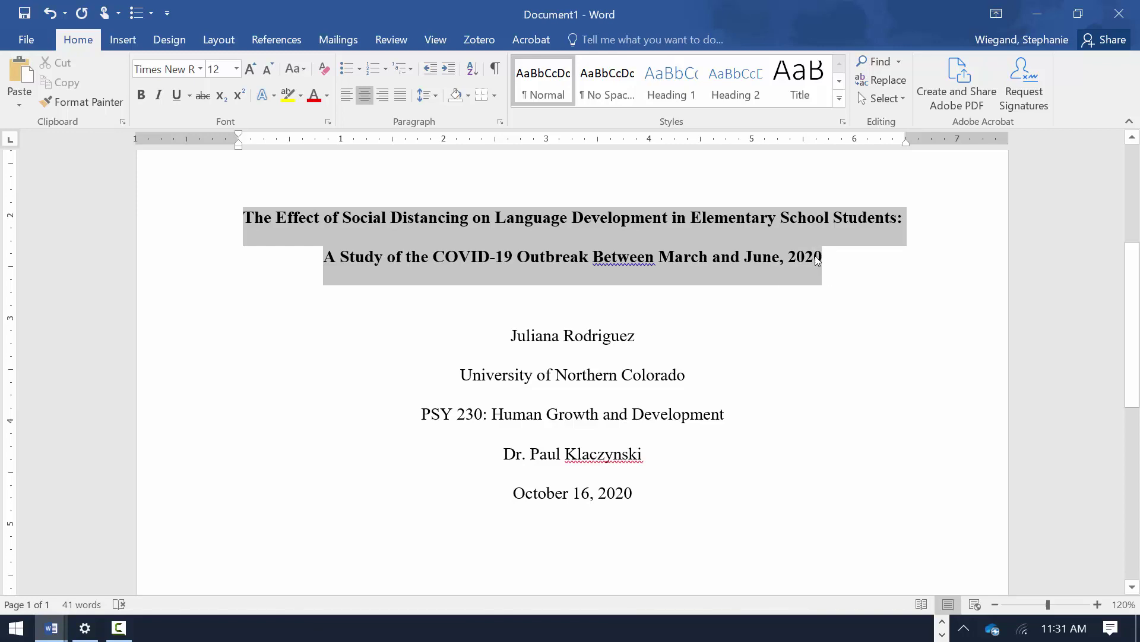
right_click(651, 236)
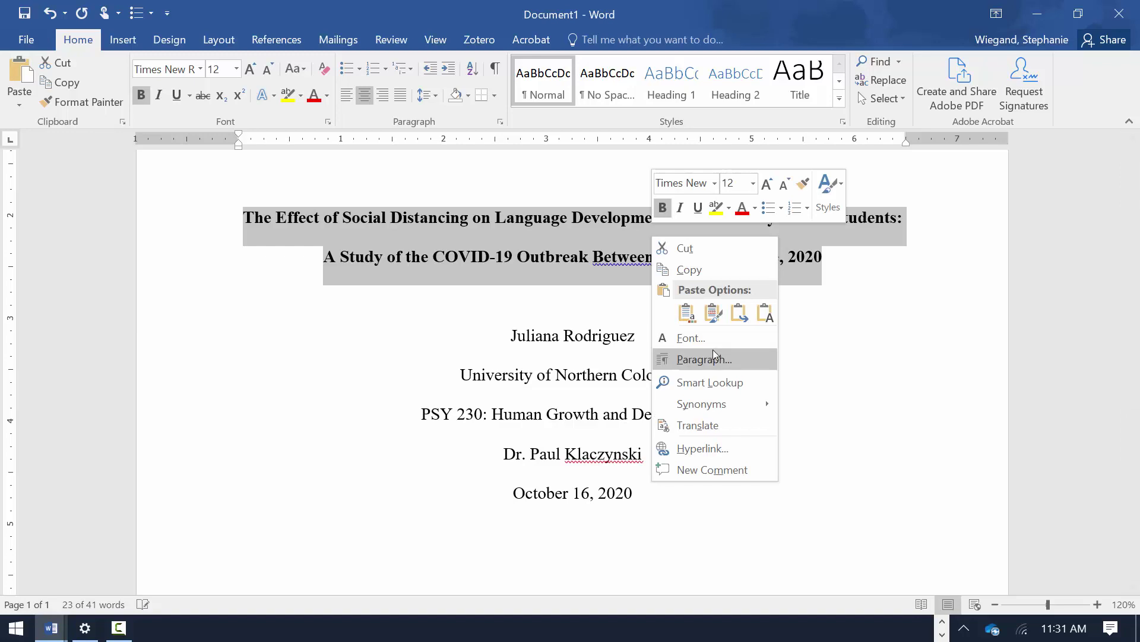
left_click(687, 269)
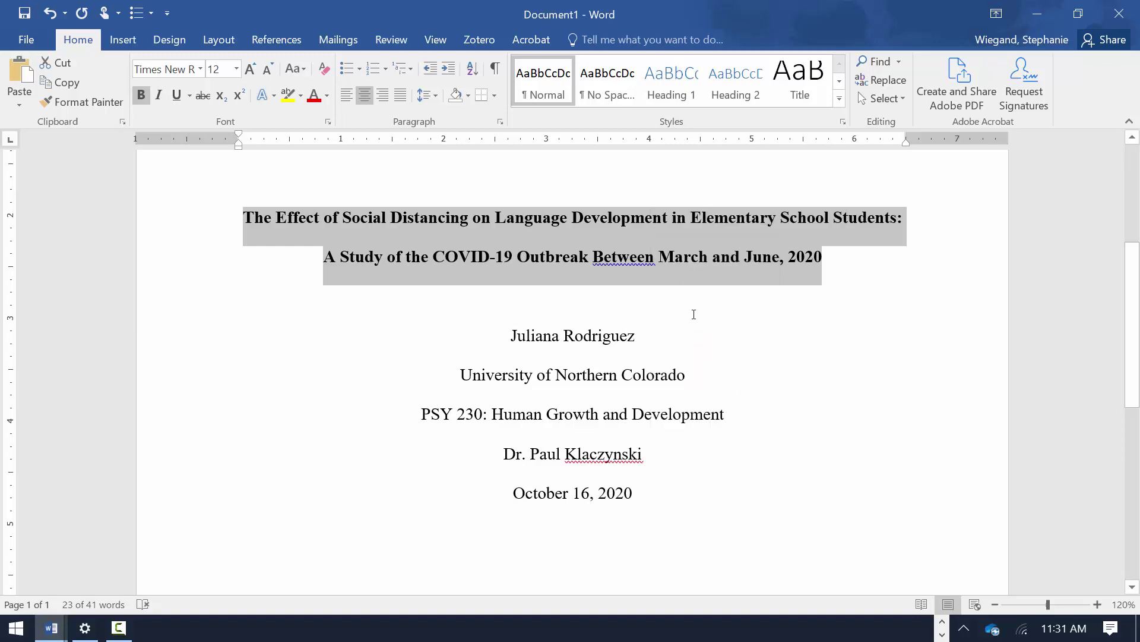
left_click(596, 548)
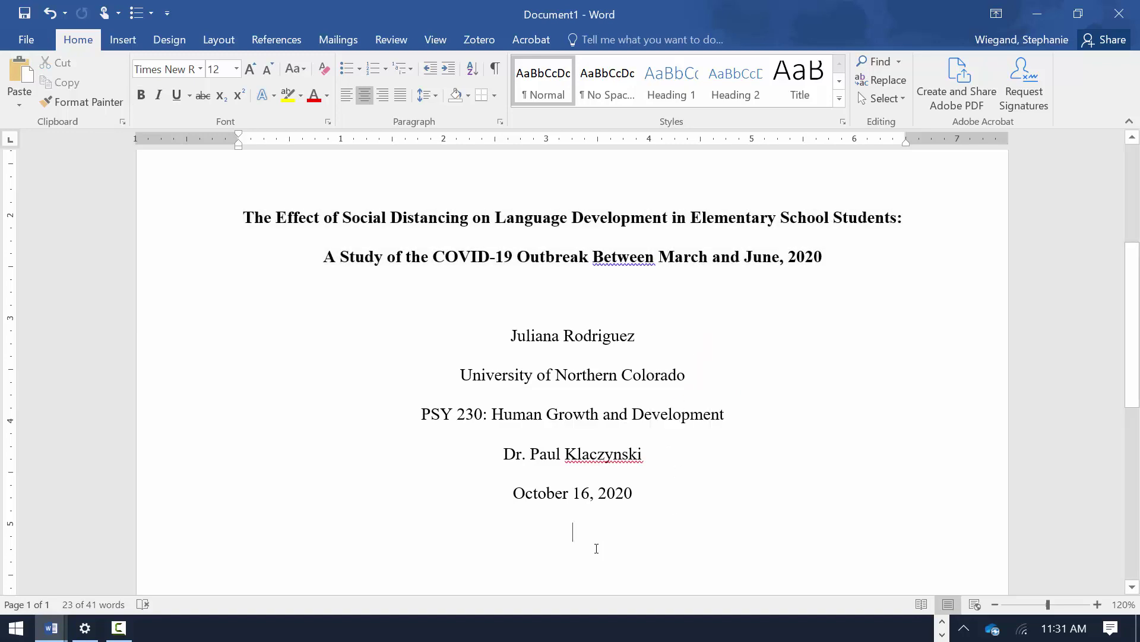
- Insert a page break and paste the bold two-line title on page 2, keeping source formatting
left_click(123, 39)
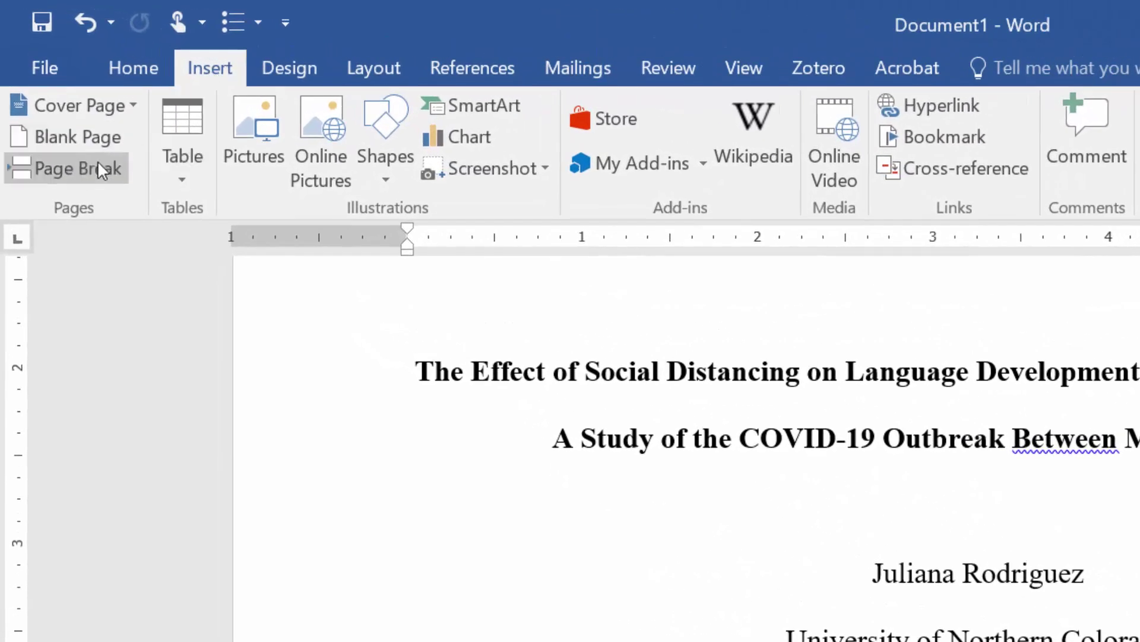
left_click(97, 168)
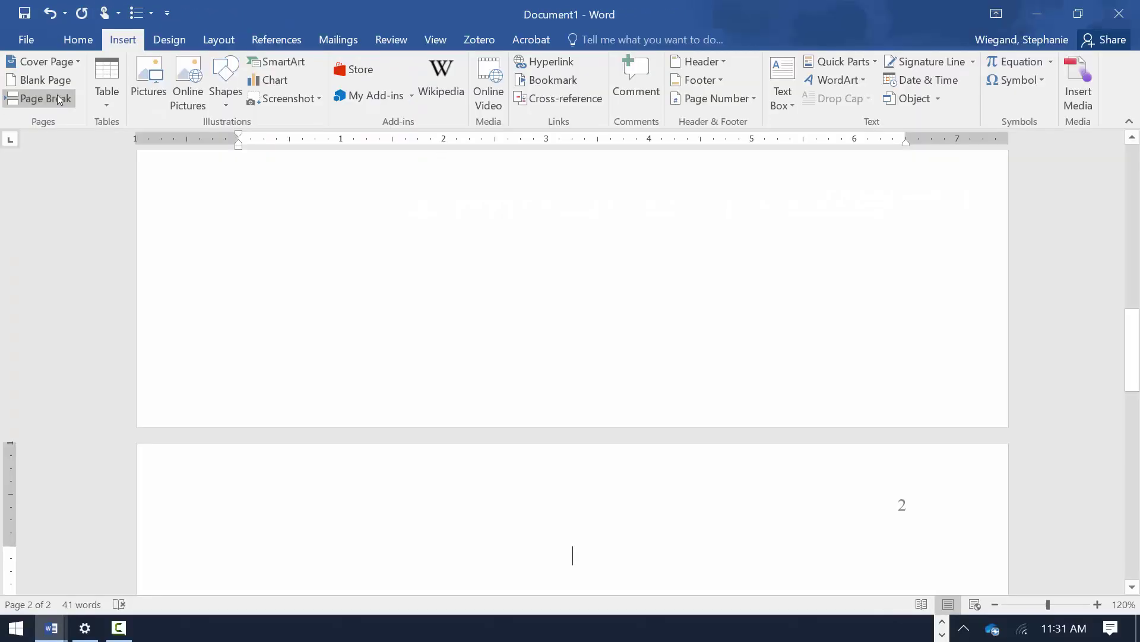
left_click_drag(1133, 336, 1133, 392)
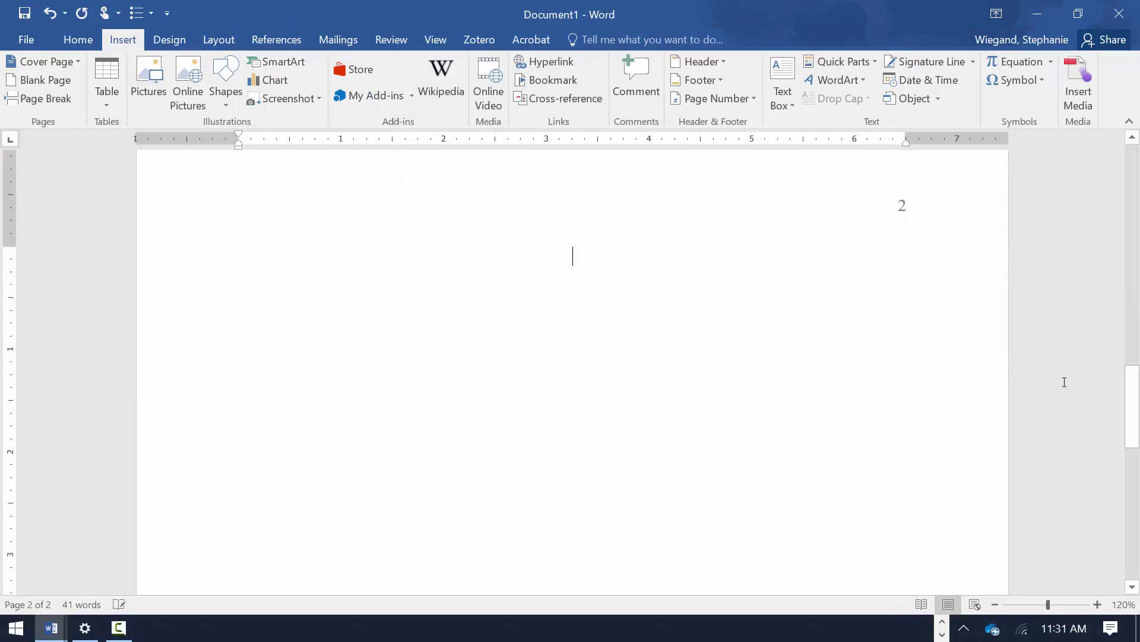
right_click(575, 255)
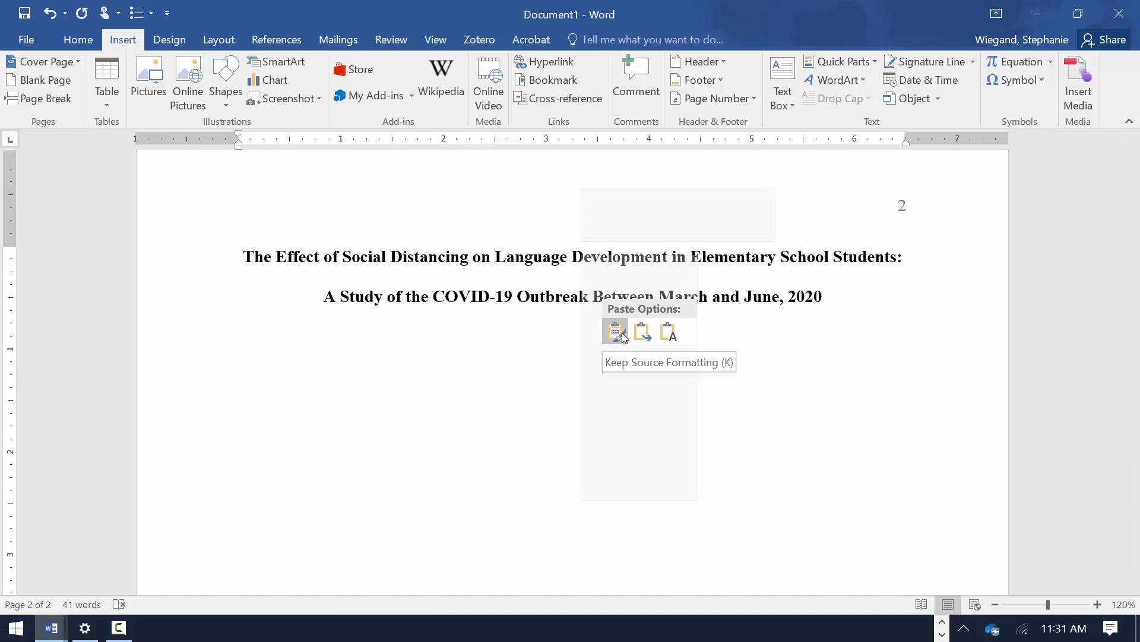
left_click(616, 331)
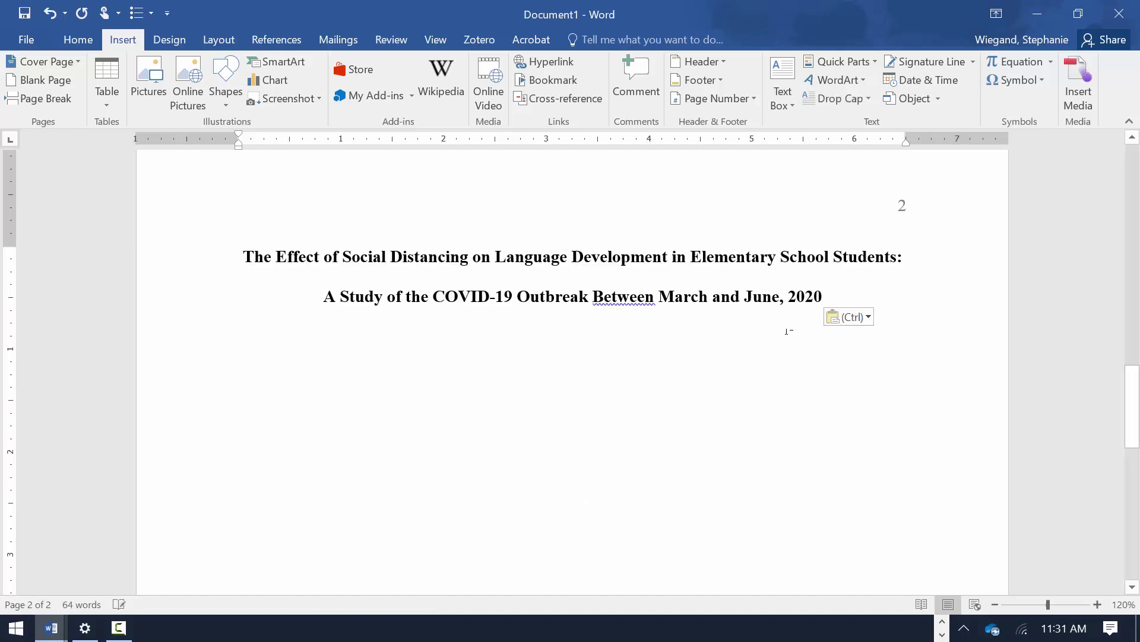
left_click(78, 39)
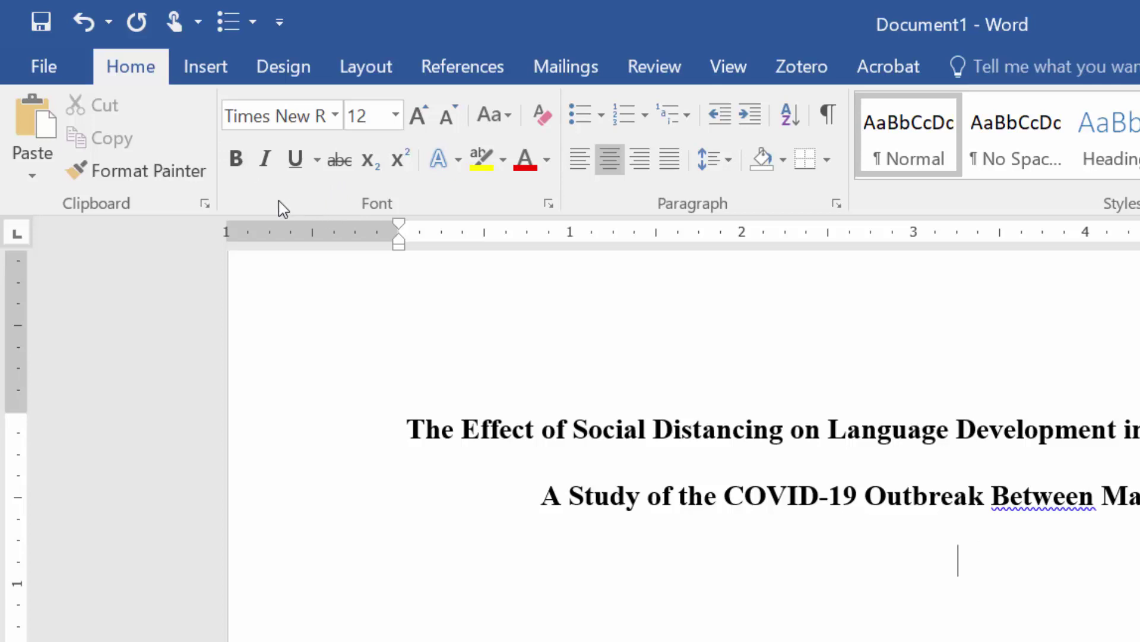
- Left-align the line below the title and type 'Start writing the paper here.'
left_click(580, 160)
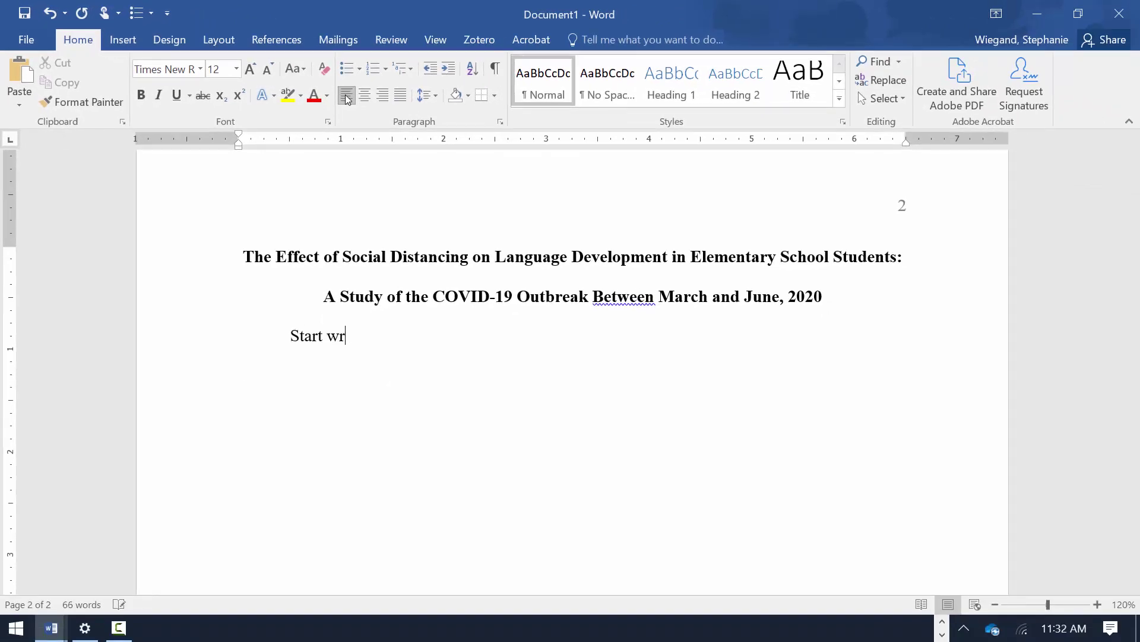
type("Start writing the paper here.")
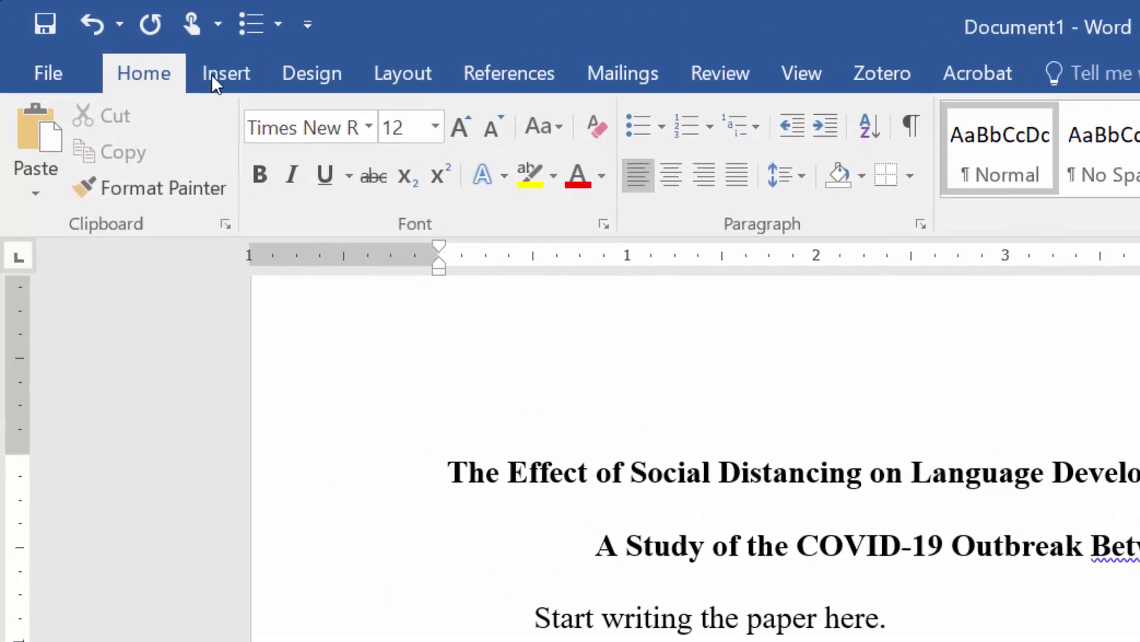
- Insert a page break and type a bold, centred 'References' heading on the new page
left_click(214, 73)
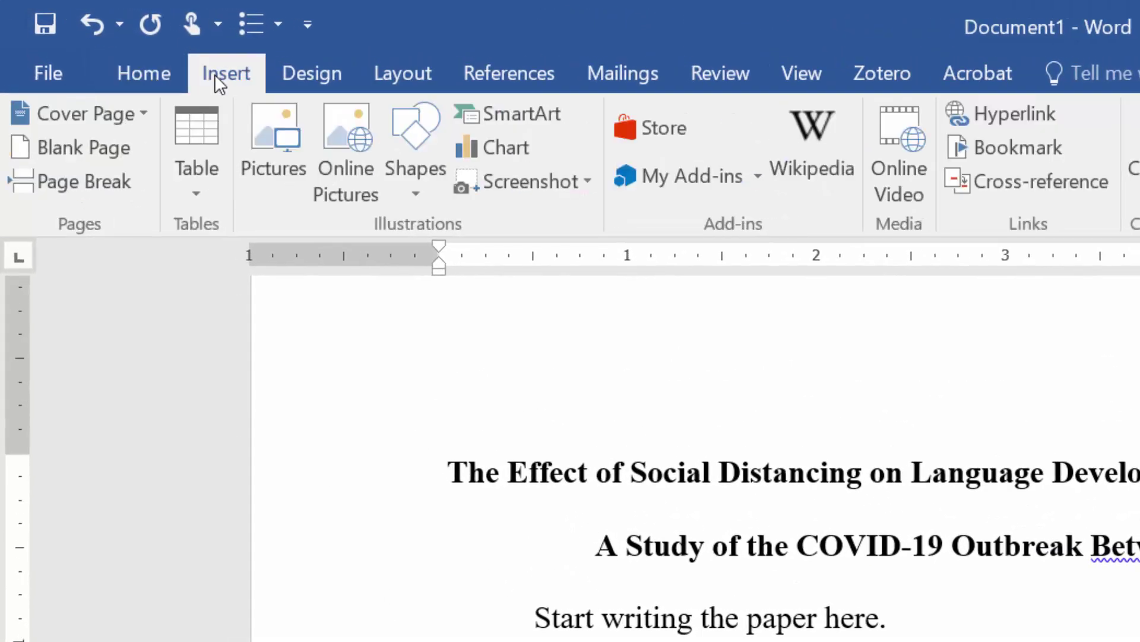
left_click(115, 184)
left_click(134, 70)
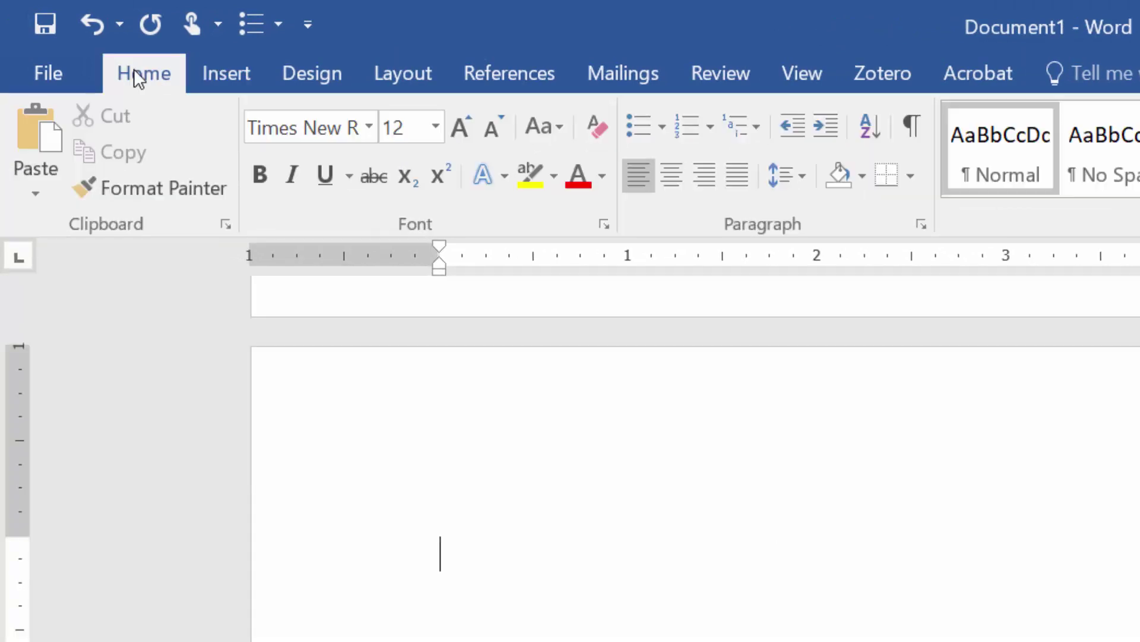
left_click(672, 175)
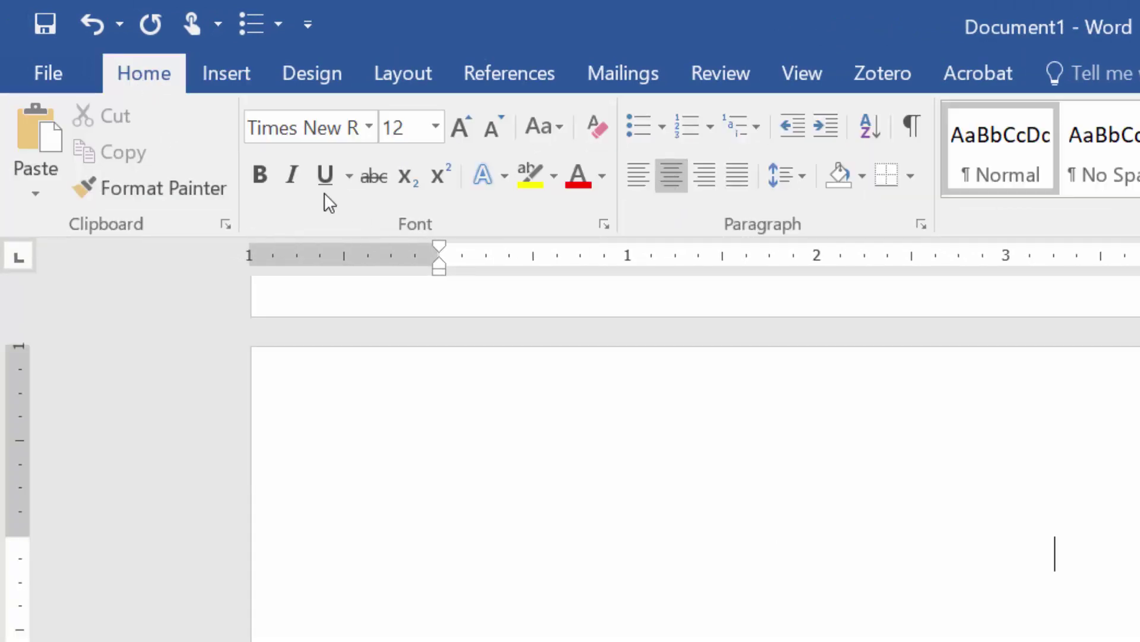
left_click(258, 176)
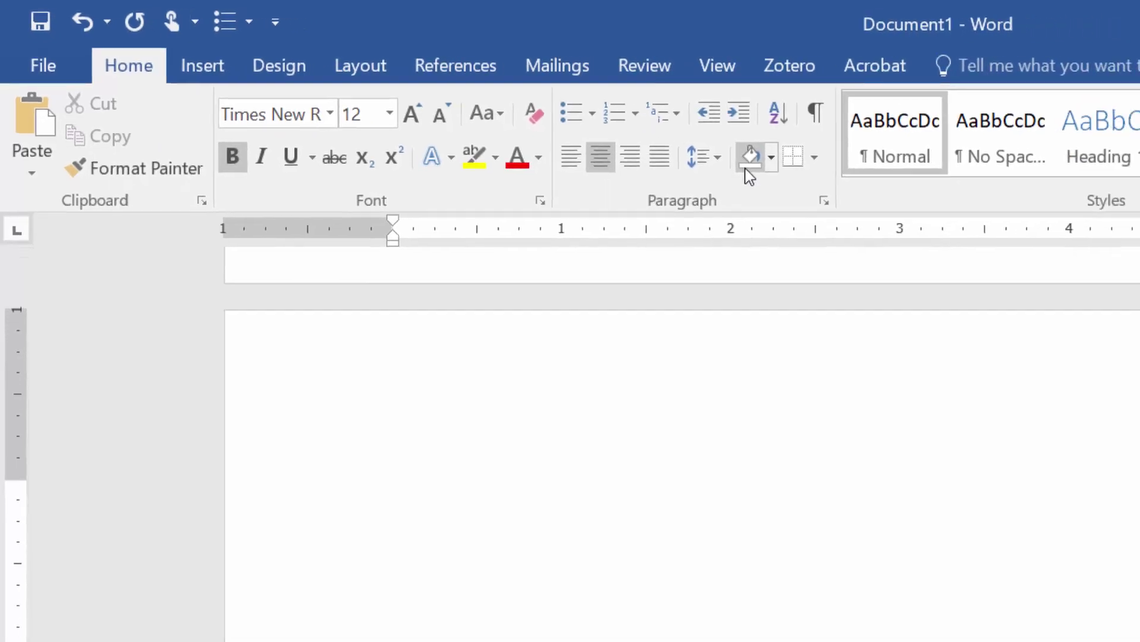
type("References")
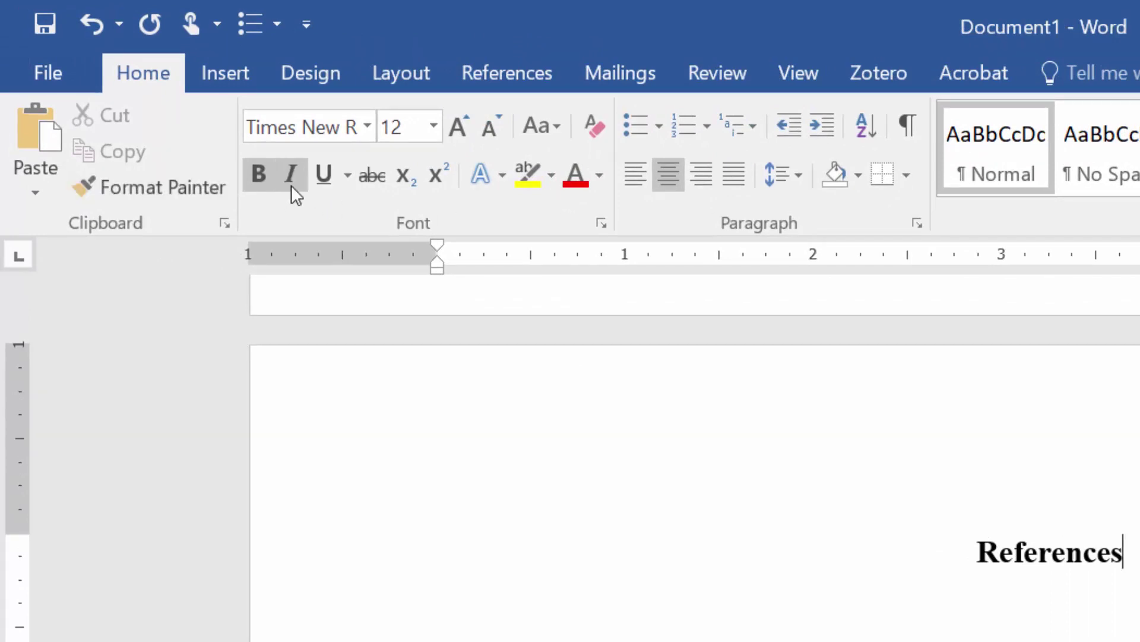
- Start a plain, non-bold, left-aligned line below the References heading
key("Return")
left_click(259, 165)
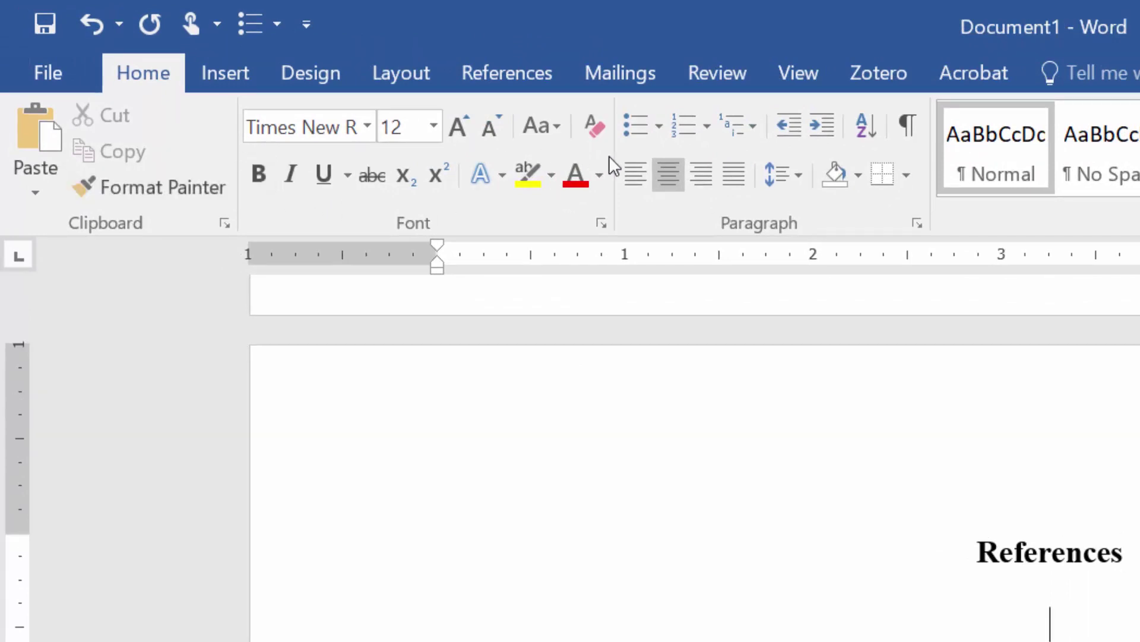
left_click(631, 180)
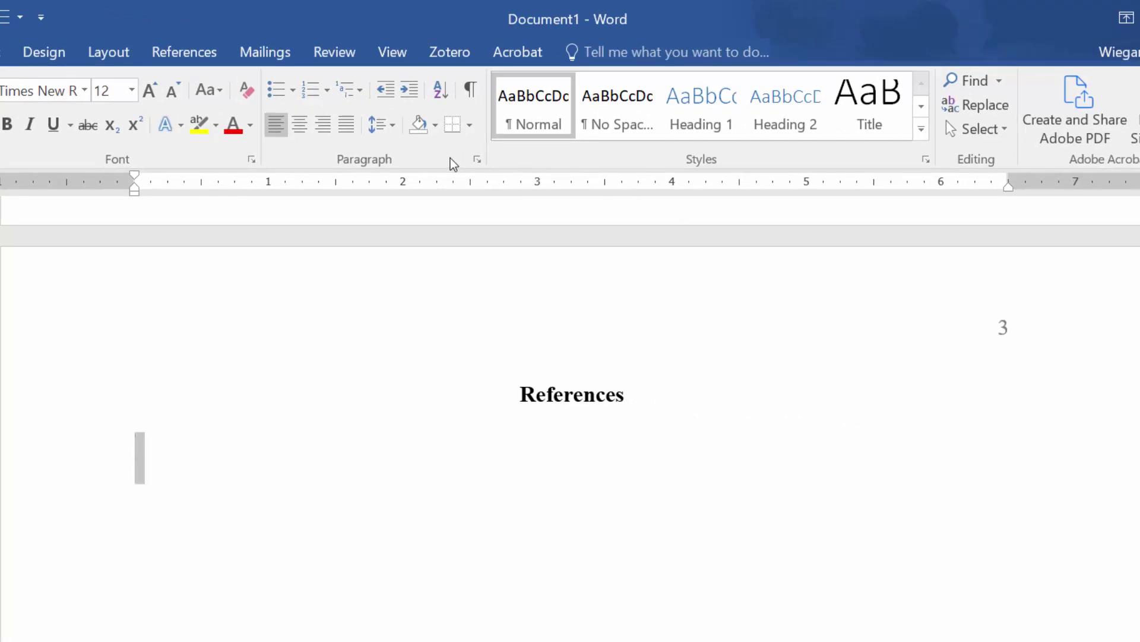
- Set the paragraph's Special indentation to Hanging by 0.5" in the Paragraph dialog
left_click(476, 161)
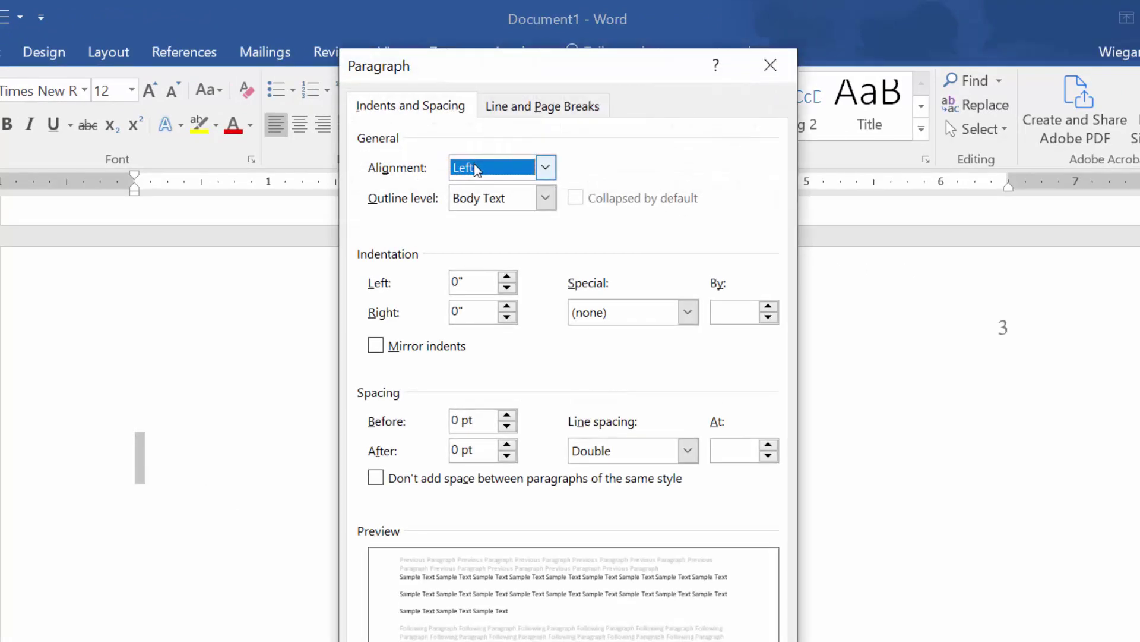
left_click(624, 324)
left_click(588, 368)
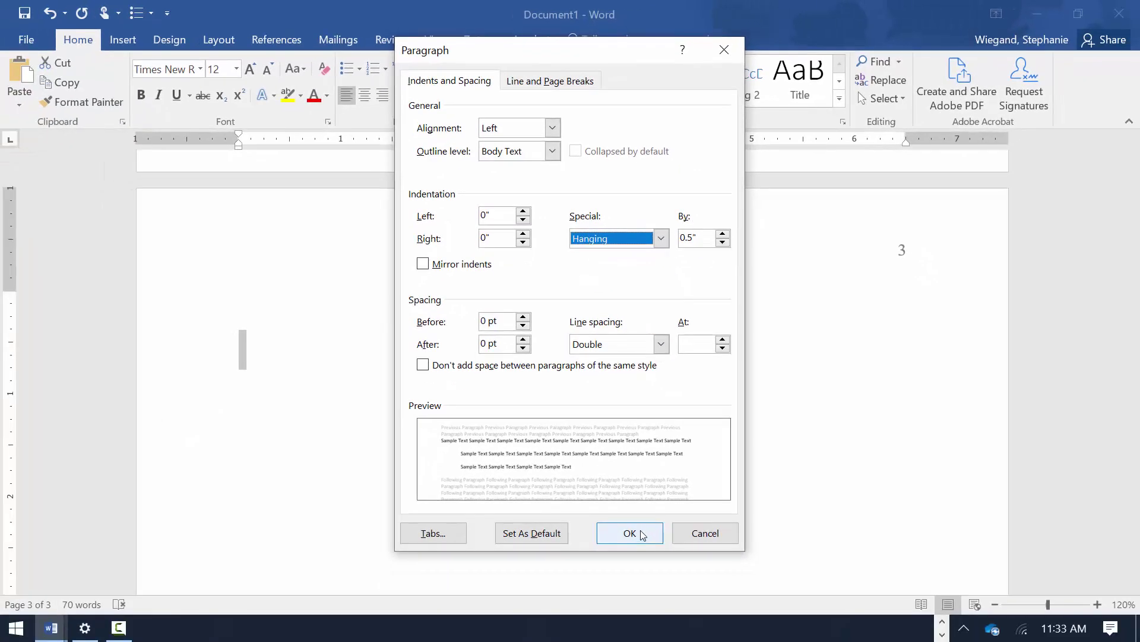
left_click(660, 641)
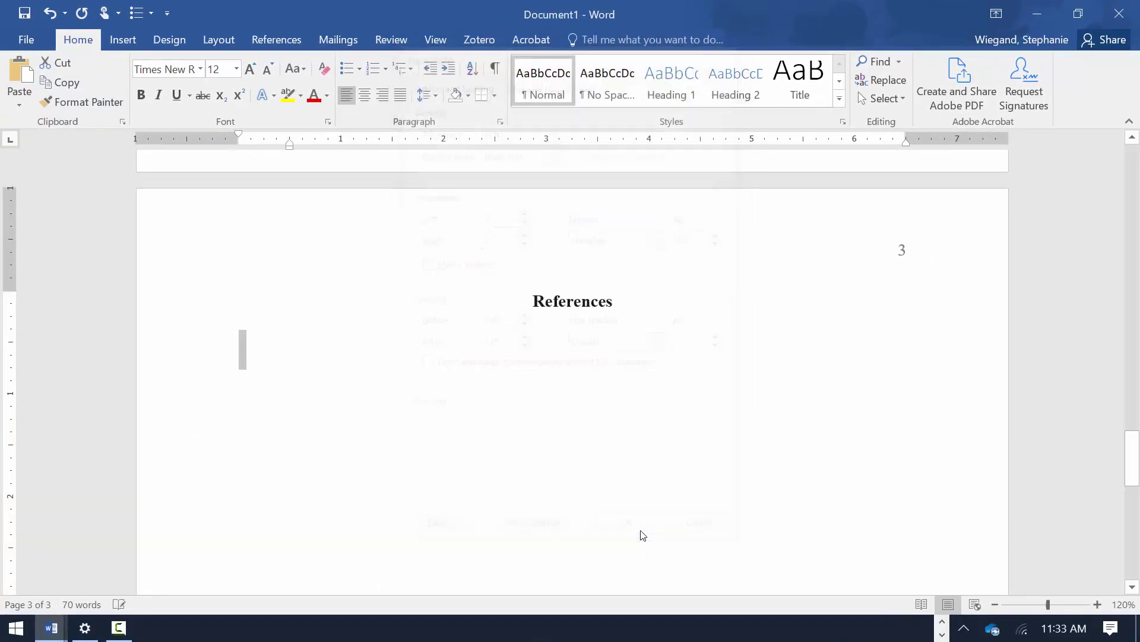
- Type the 2017 reference with The Journal of Educational Research, 110 italicised, then (4), 391-404 and the DOI link
type("Silverman, R., Kim, Y.-S. Hart")
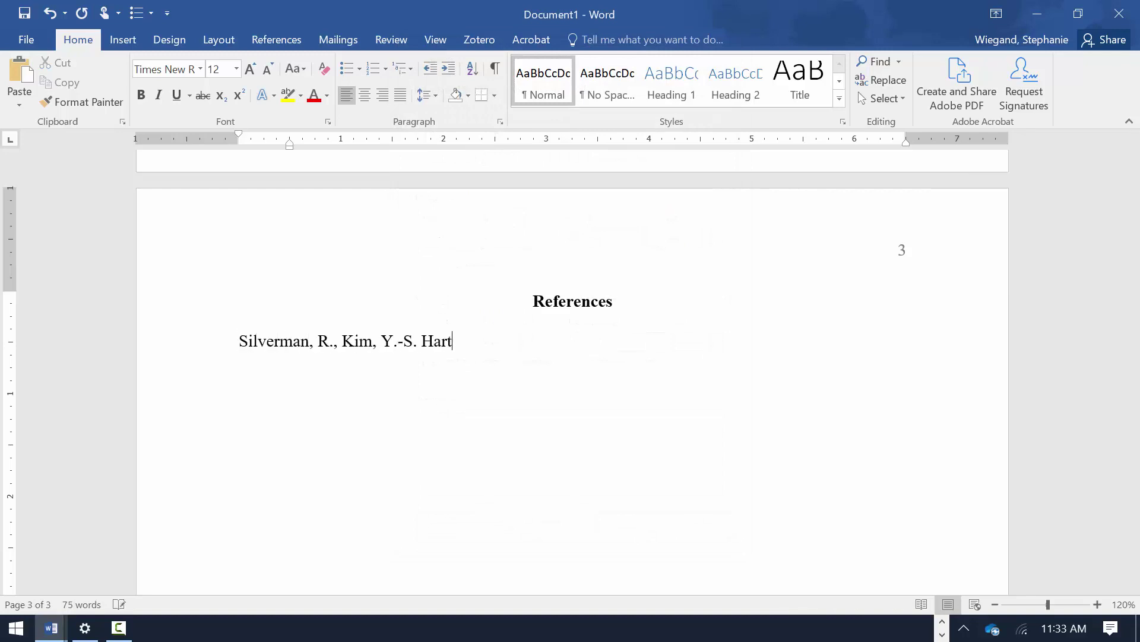
type("ranft, A., Nunn, S., & McNeish, ")
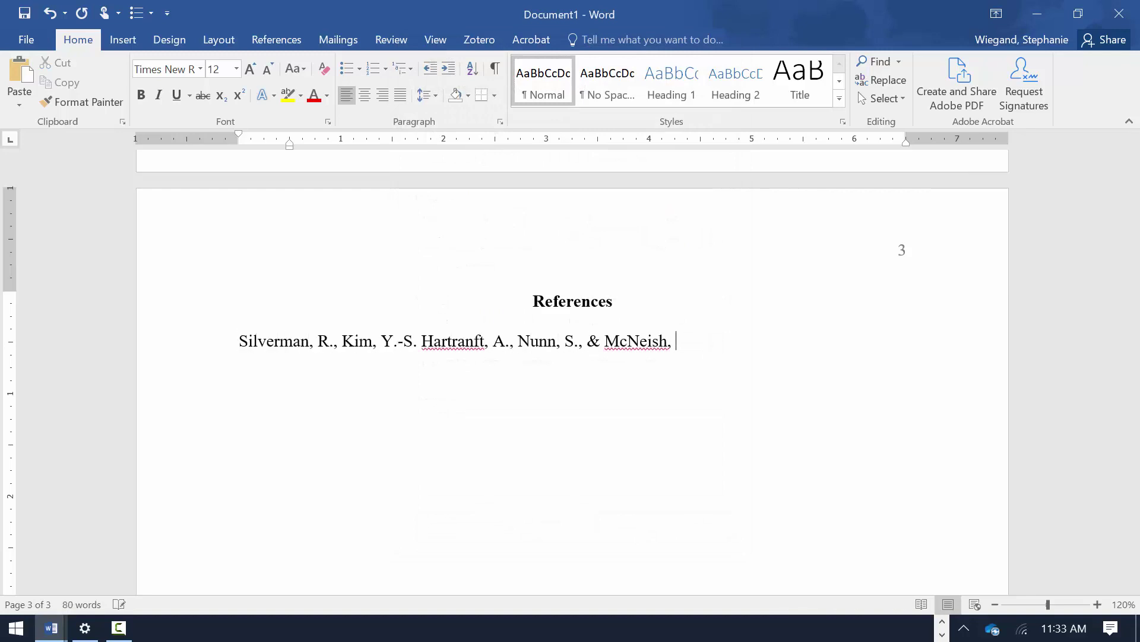
type("D. (2017). Effects of a multimedia enhanced reading buddies")
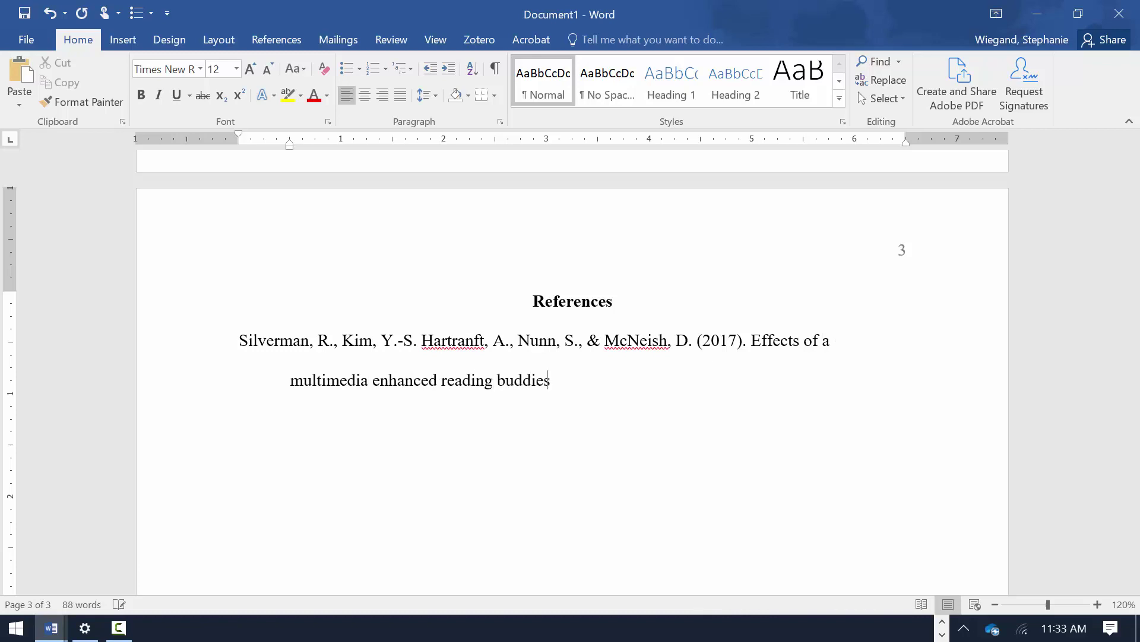
type(" program on kindergarten and Grade 4 vocabulary ")
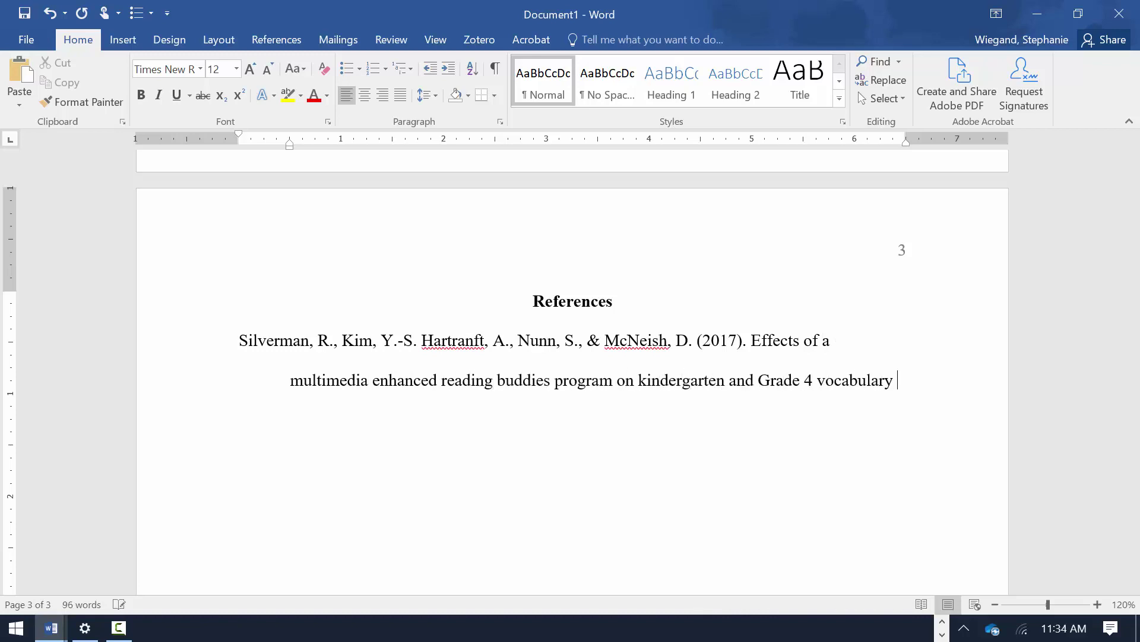
type("and comprehension.")
key("ctrl+i")
type("The Journal of Educational Research, 110")
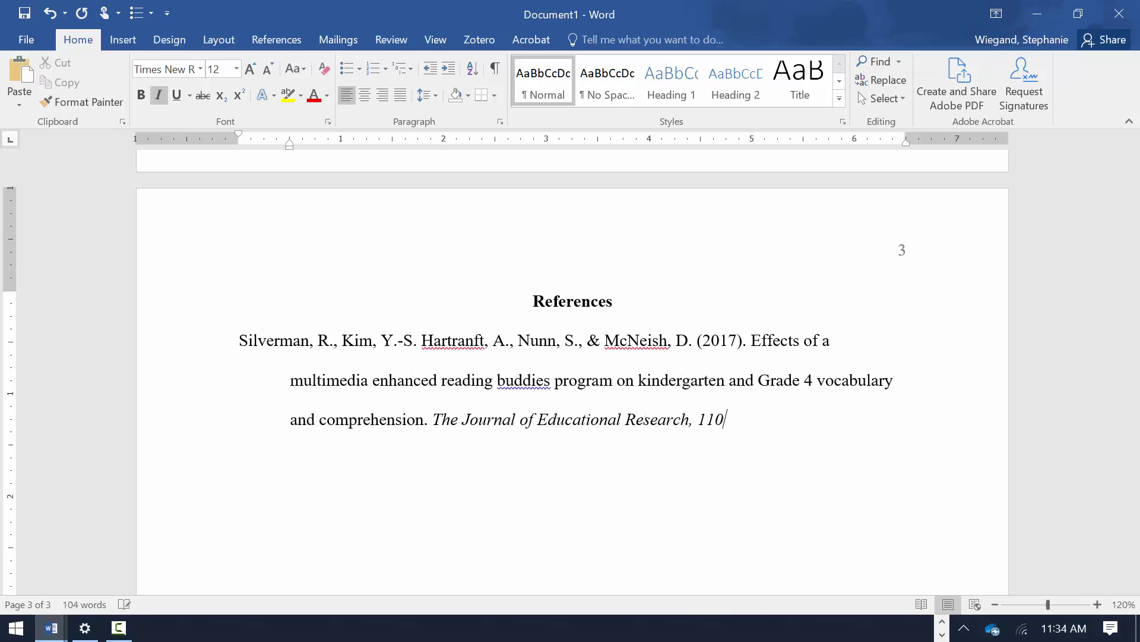
key("ctrl+i")
type("(4), 391-404. https:")
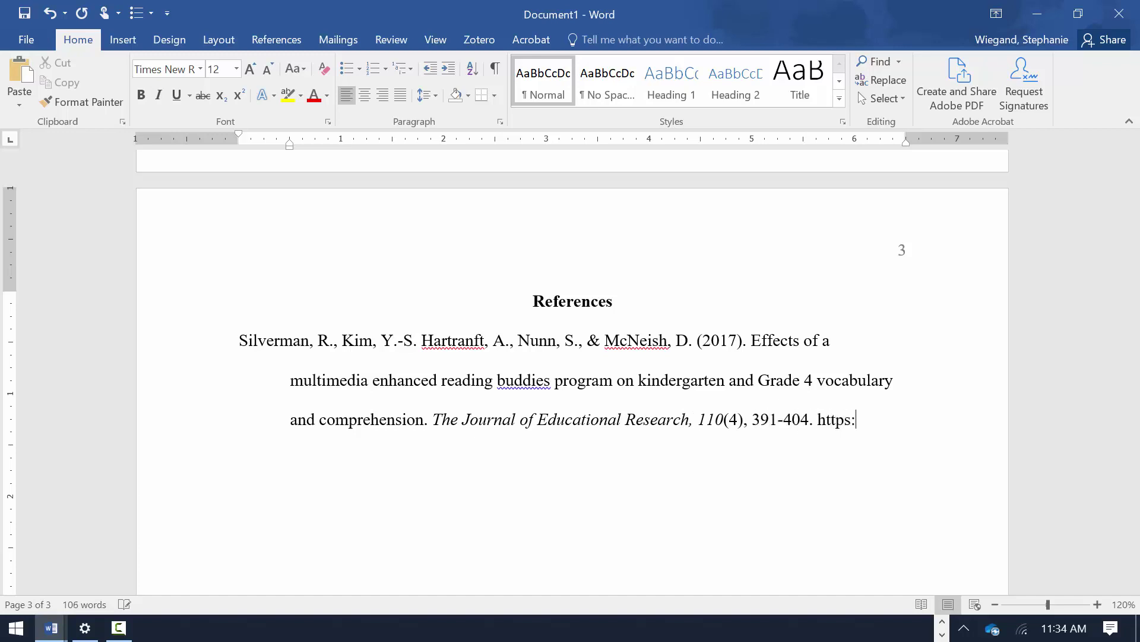
type("//doi.org/10.1080/00220671.2015.1103")
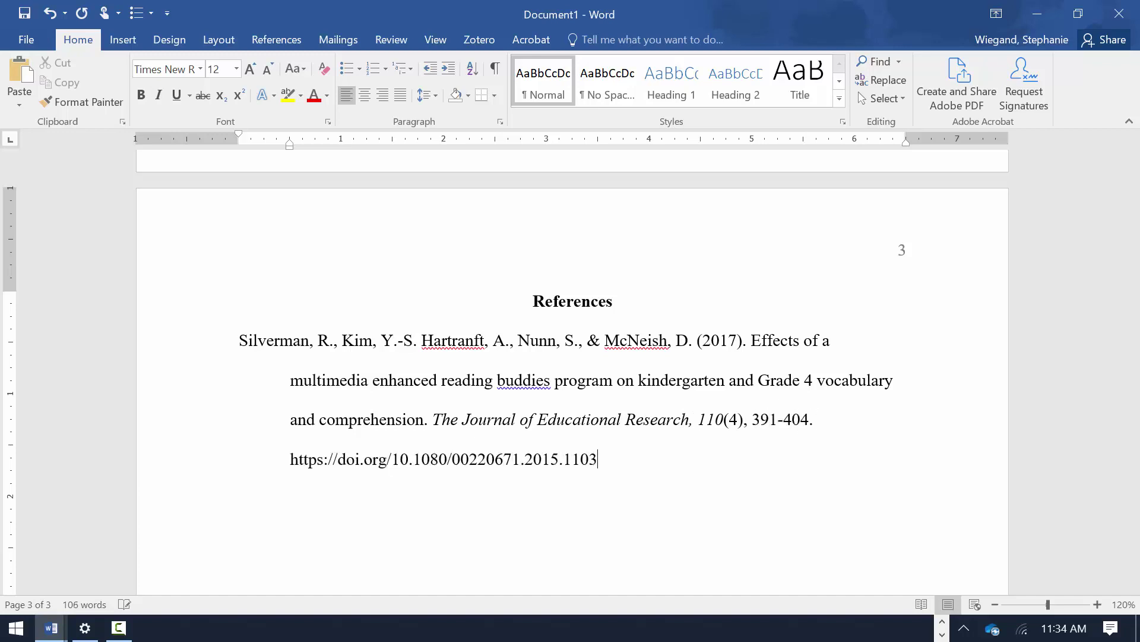